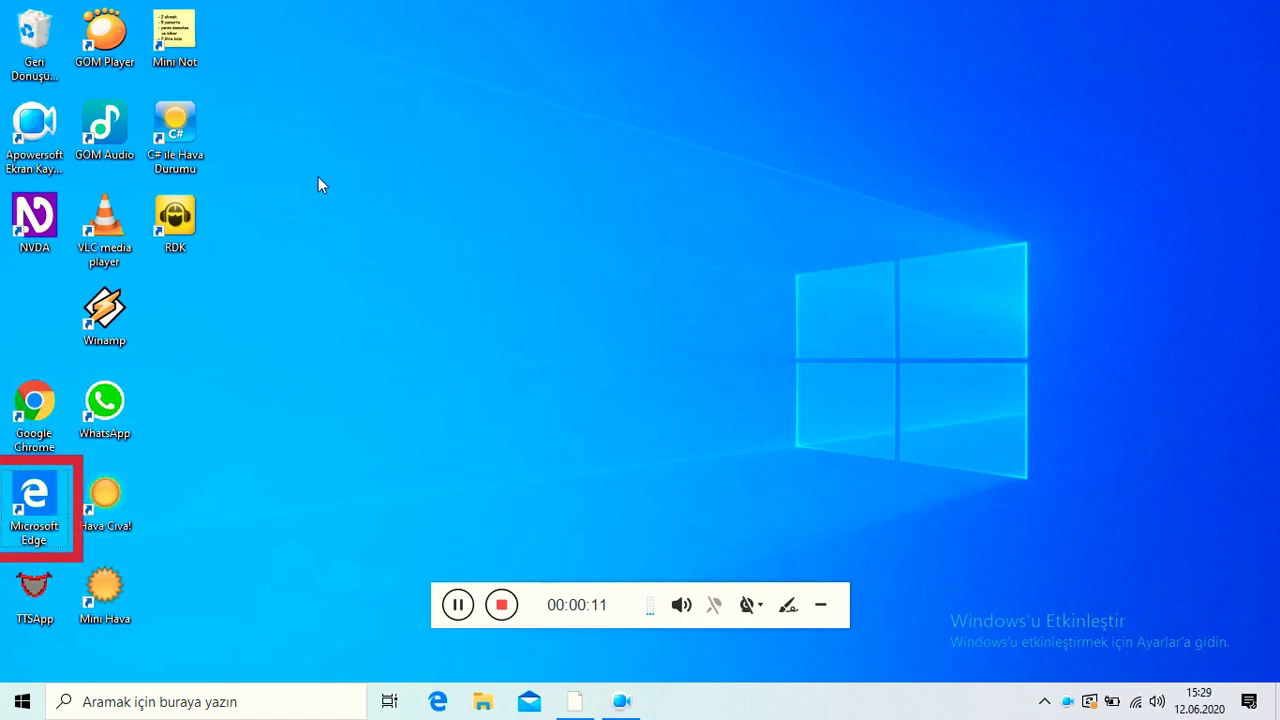
- Open TTSApp from the desktop, view its About information and close the dialog
key(Down)
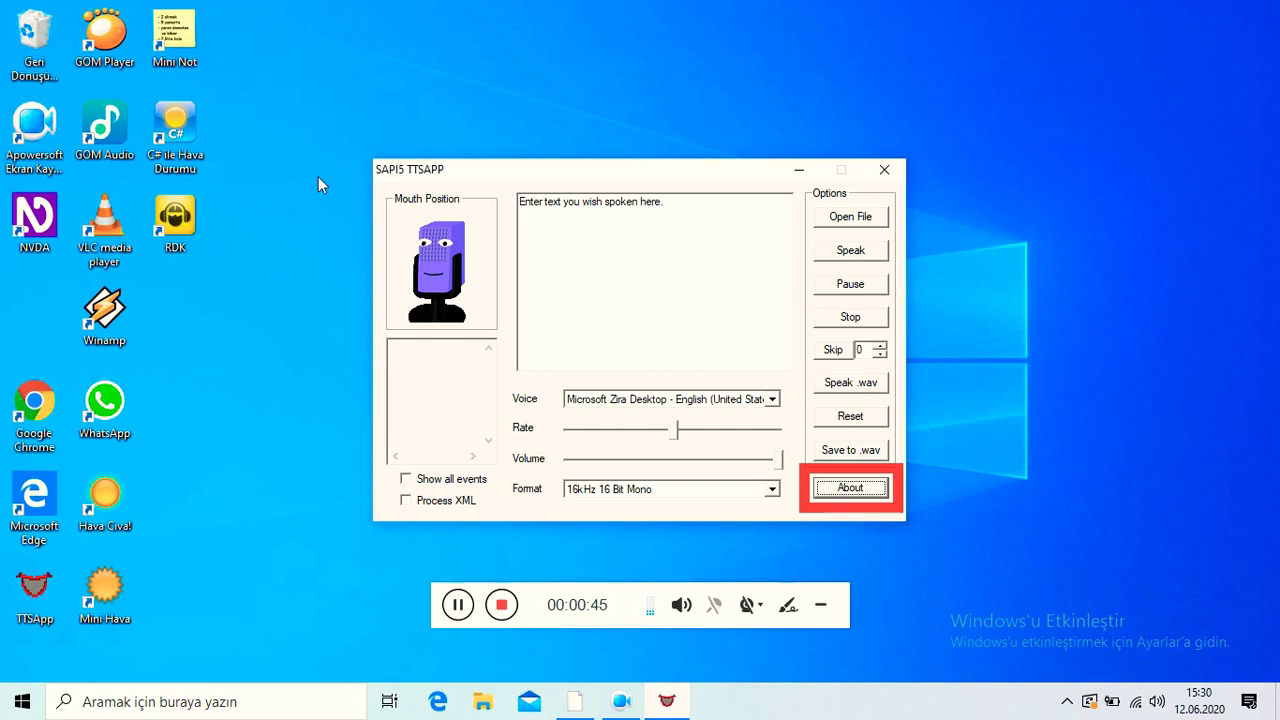
key(Return)
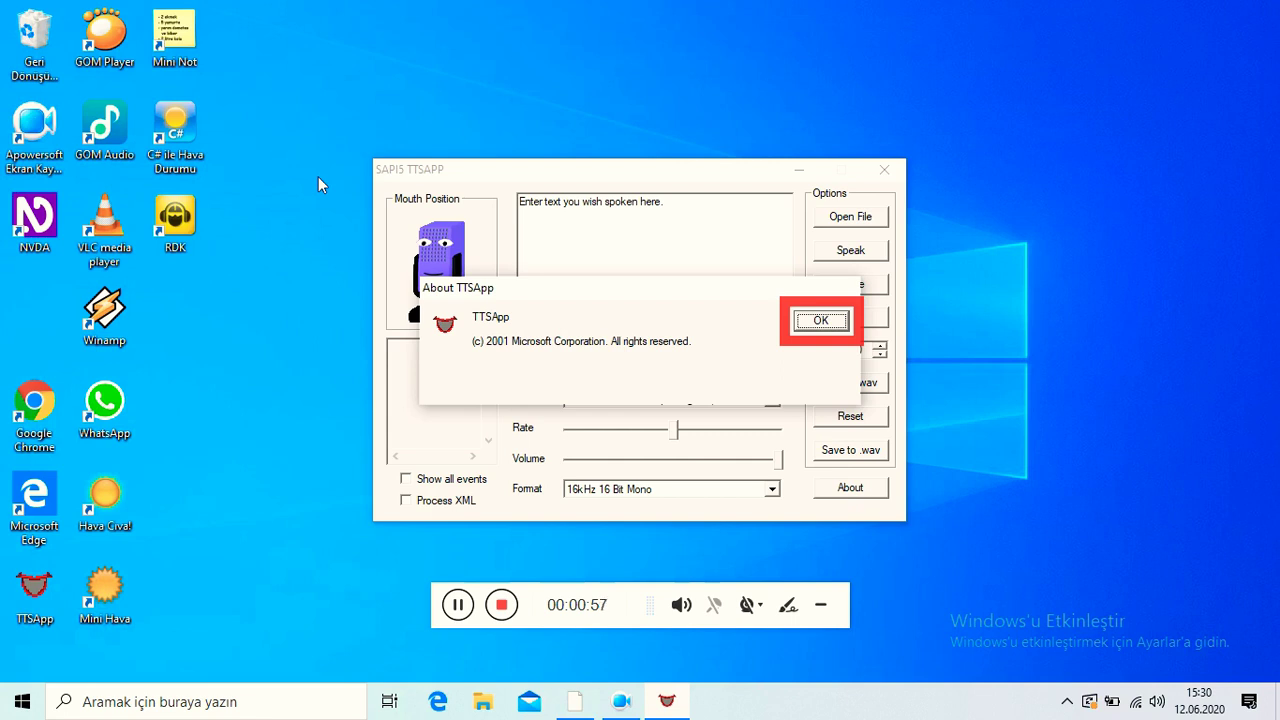
key(Return)
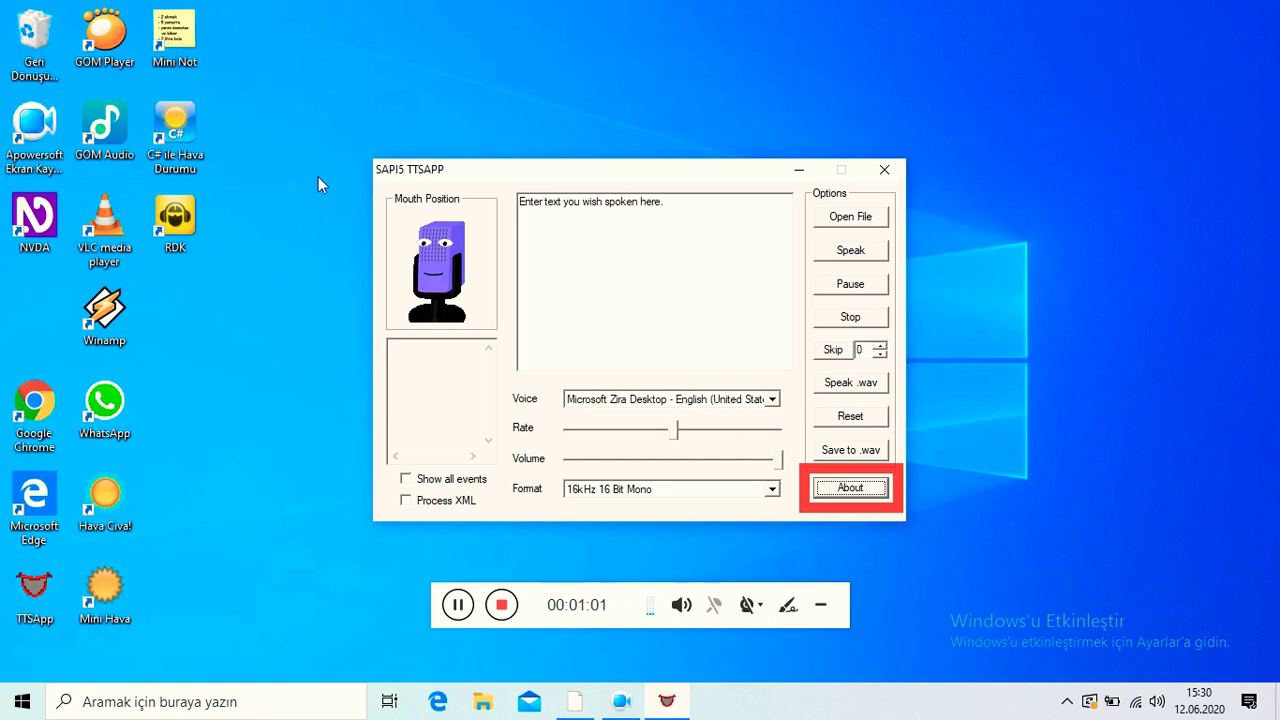
- Go through the available options one by one, from Open File to Save to .wav, without running any
key(Tab)
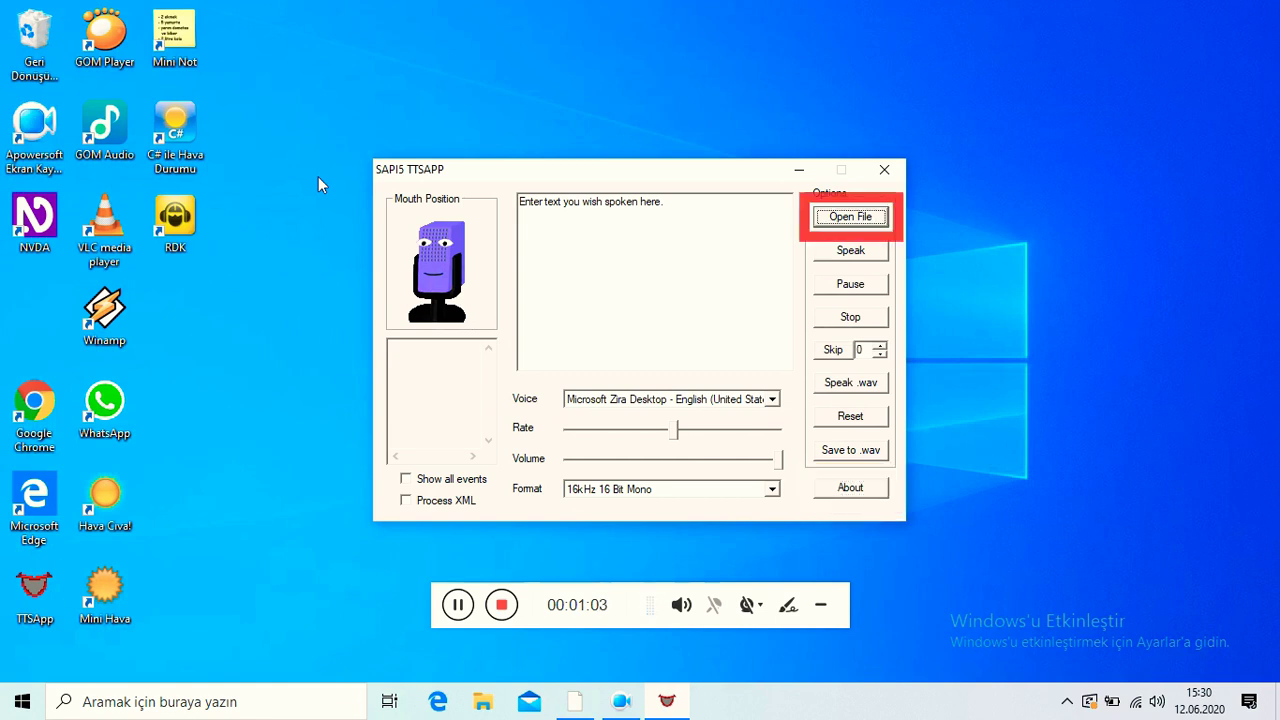
key(Tab)
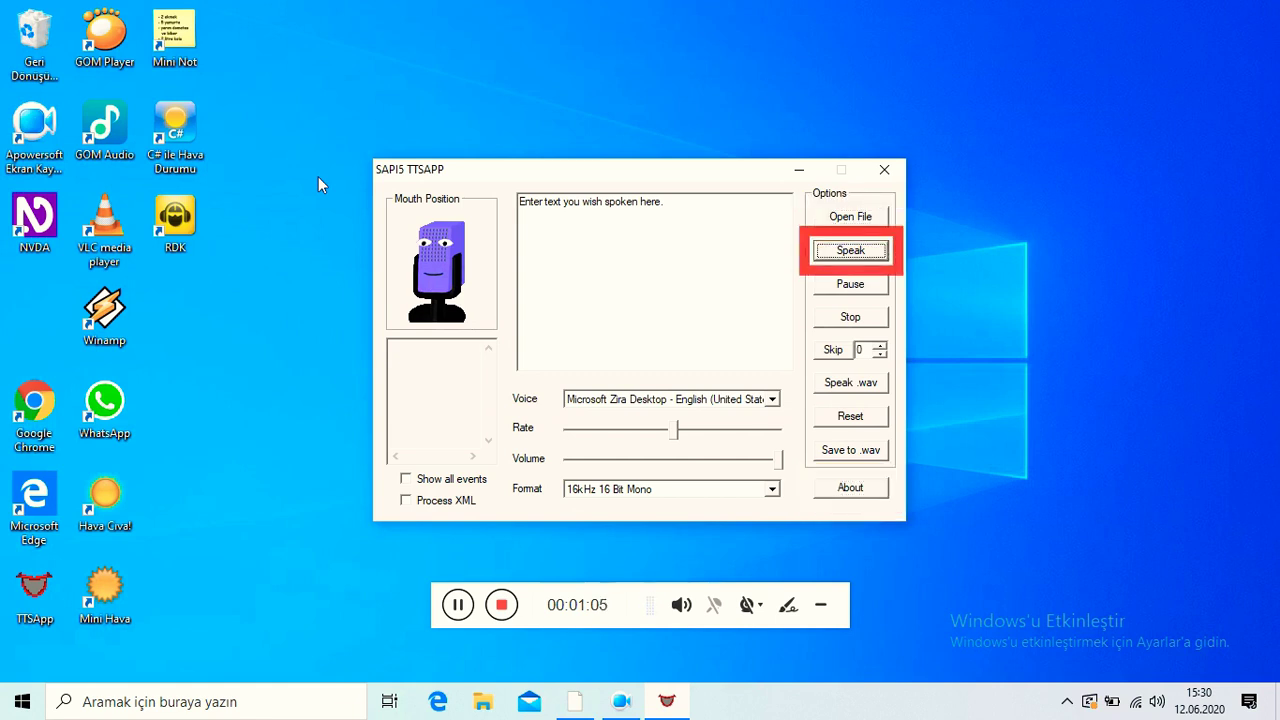
key(Tab)
key(Tab)
key(Tab)
key(Tab)
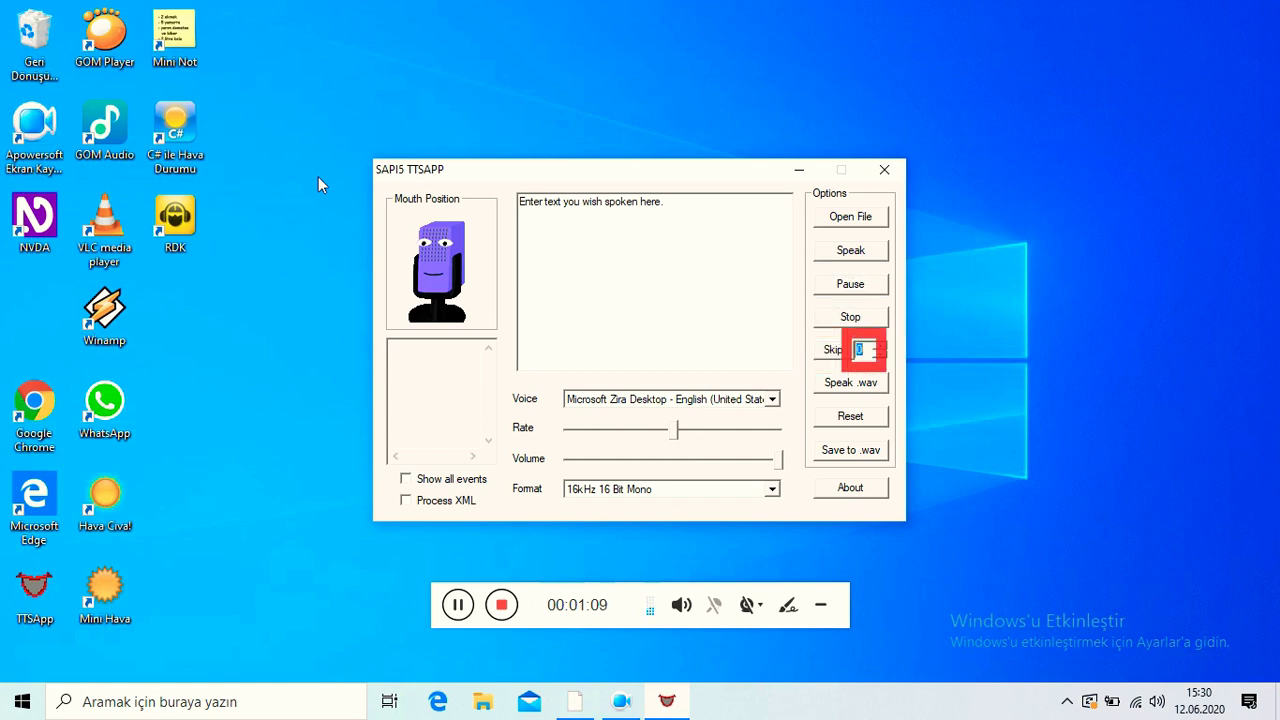
key(Tab)
key(Tab)
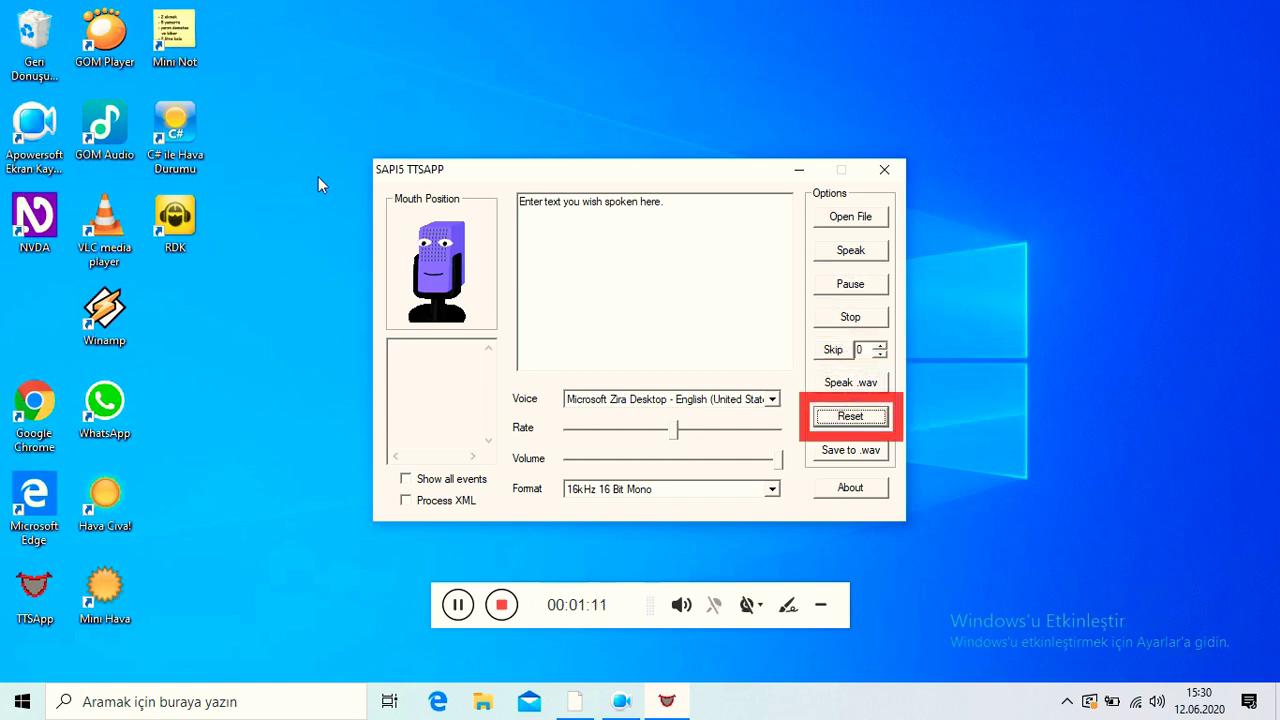
key(Tab)
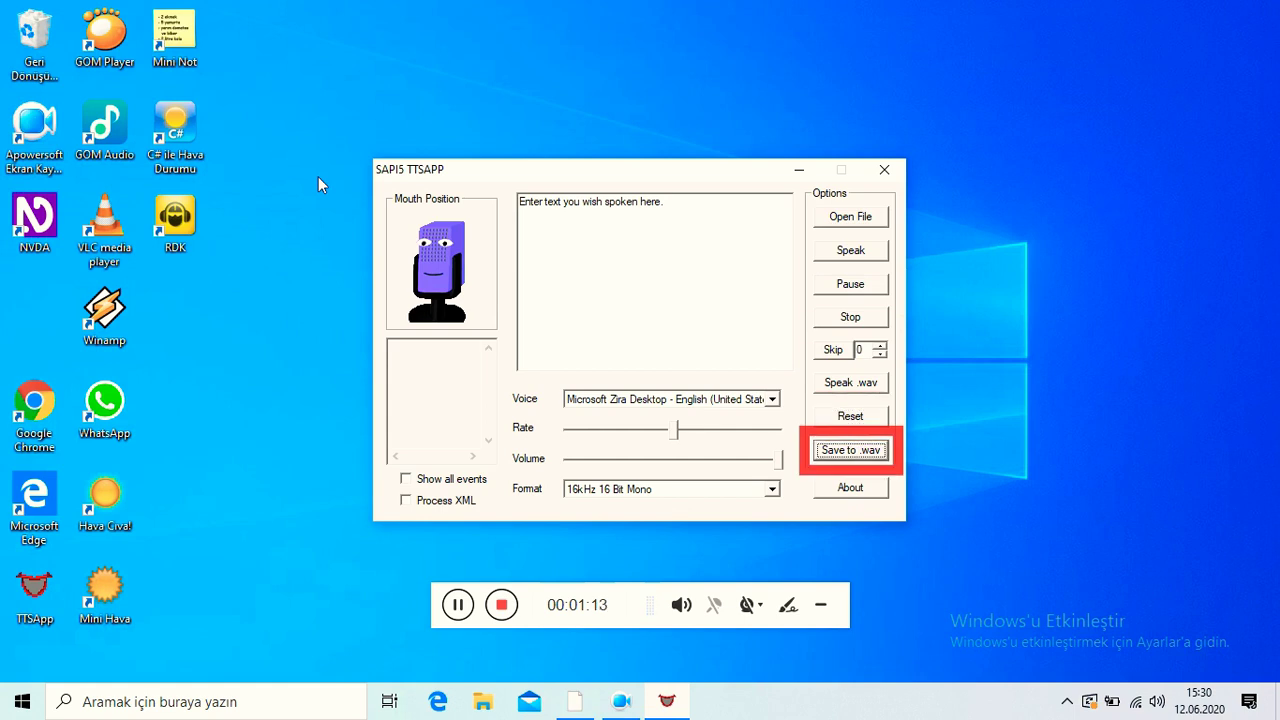
- Replace the placeholder text to be spoken with "bu BiR DENEME Kaydı..."
key(Tab)
key(BackSpace)
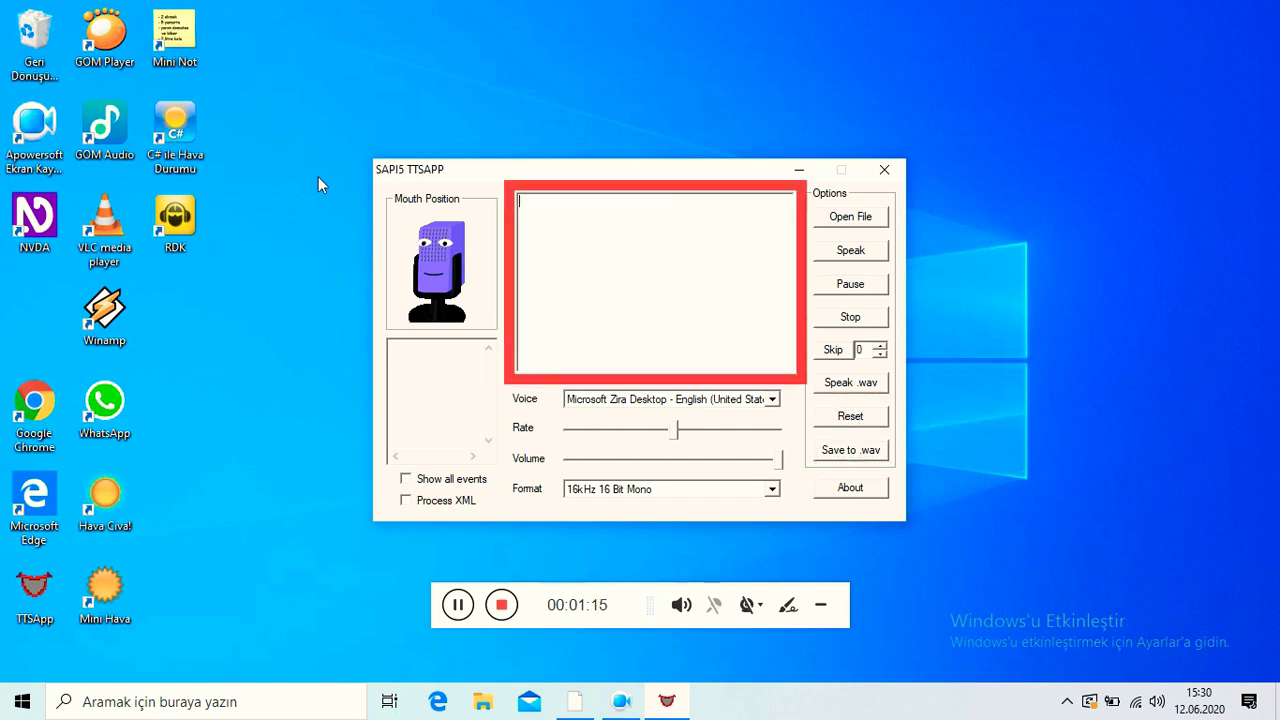
text(bu BiR DENEMW)
key(BackSpace)
text(E)
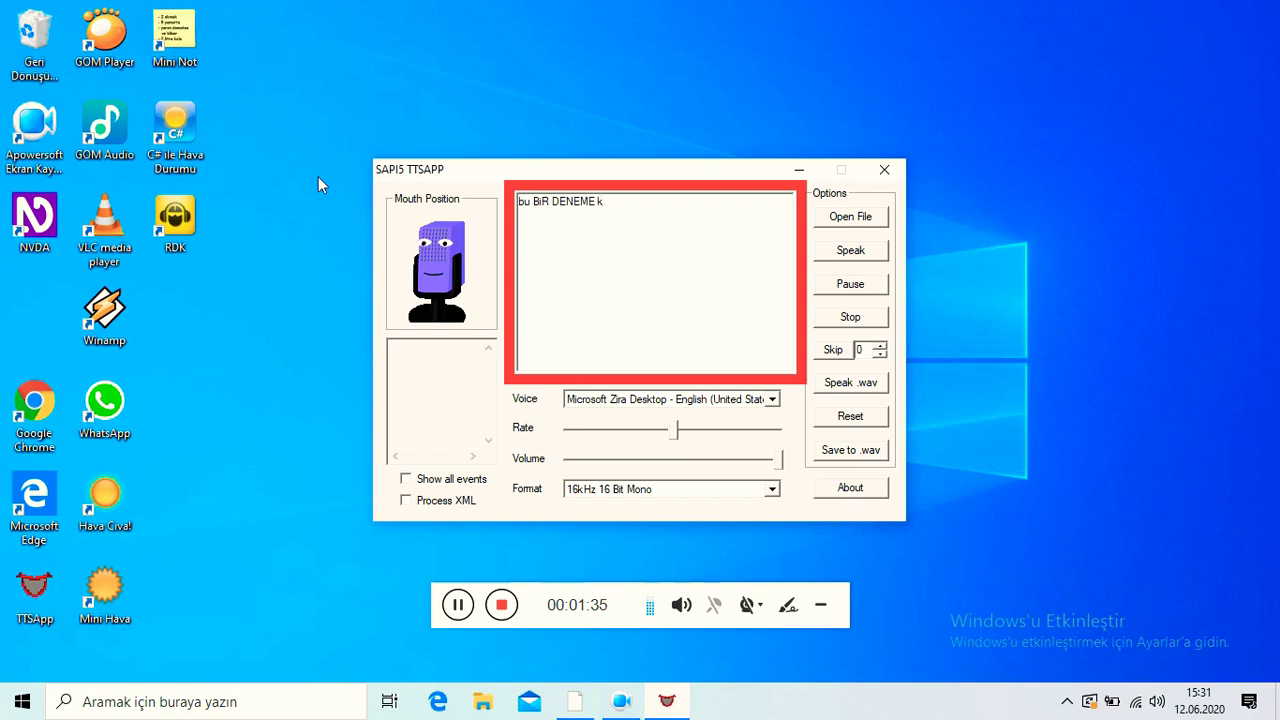
key(BackSpace)
text(k)
key(BackSpace)
text(K)
text(a)
text(di)
text(...)
- Set the voice to eSpeak-EN
key(Tab)
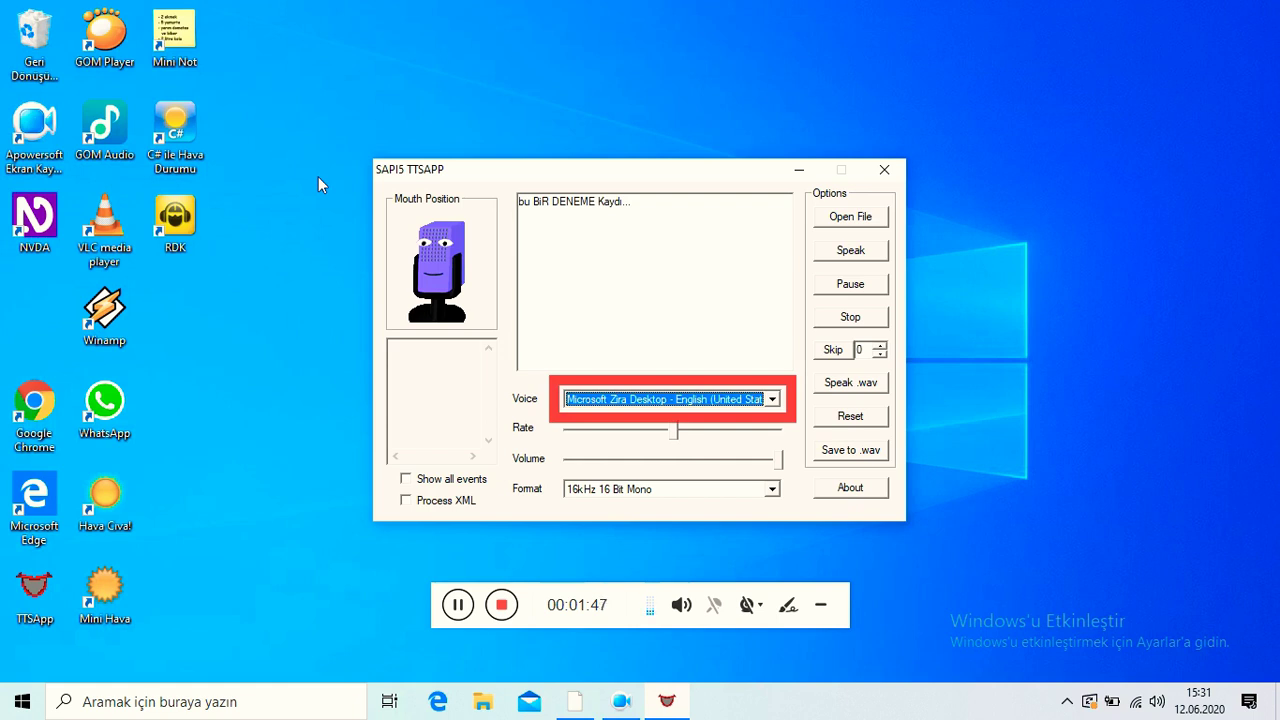
key(Down)
key(Down)
key(Tab)
key(Tab)
key(Tab)
key(Tab)
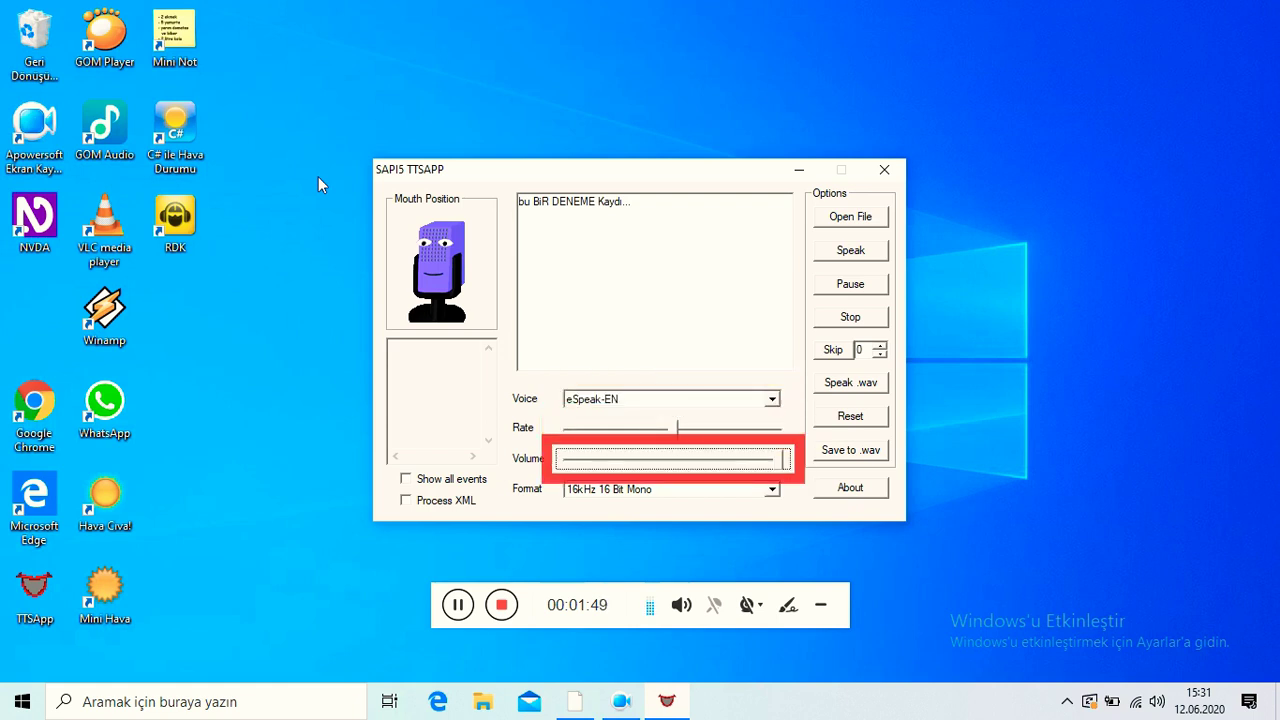
key(Tab)
key(Tab)
key(Tab)
key(Tab)
key(Tab)
key(Tab)
key(Tab)
key(Tab)
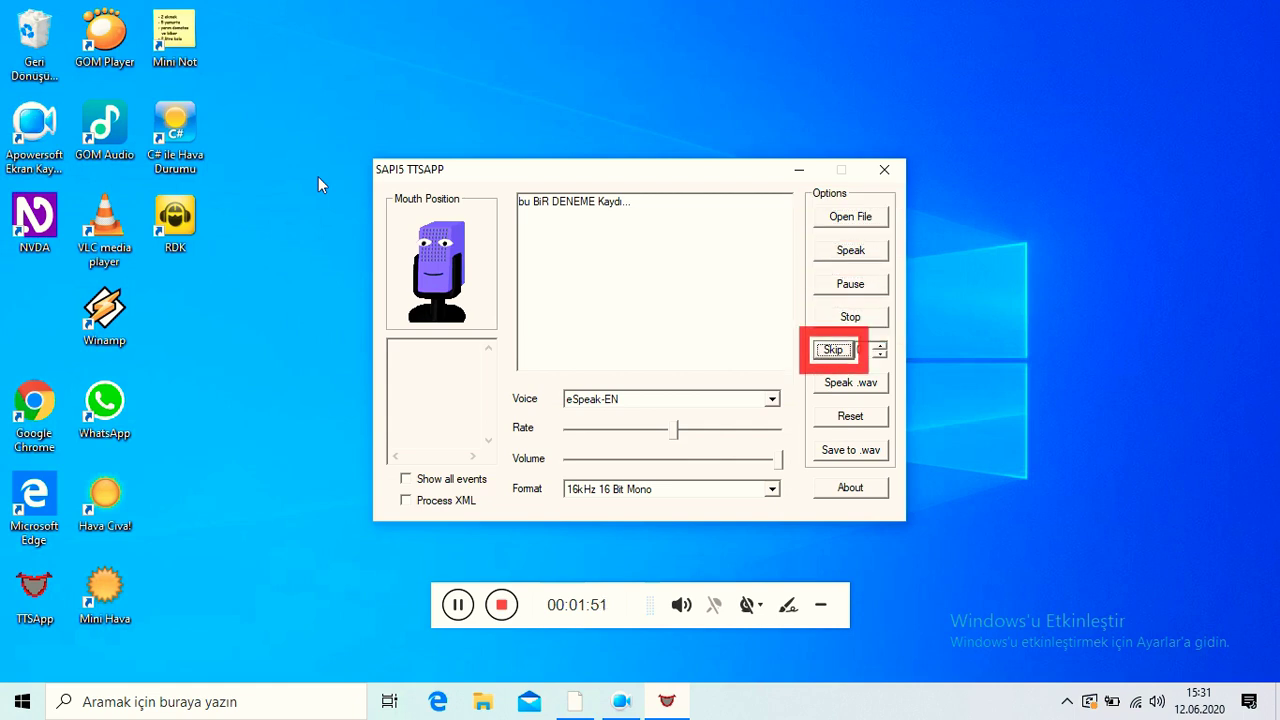
key(Tab)
key(Tab)
key(Tab)
key(Tab)
key(Tab)
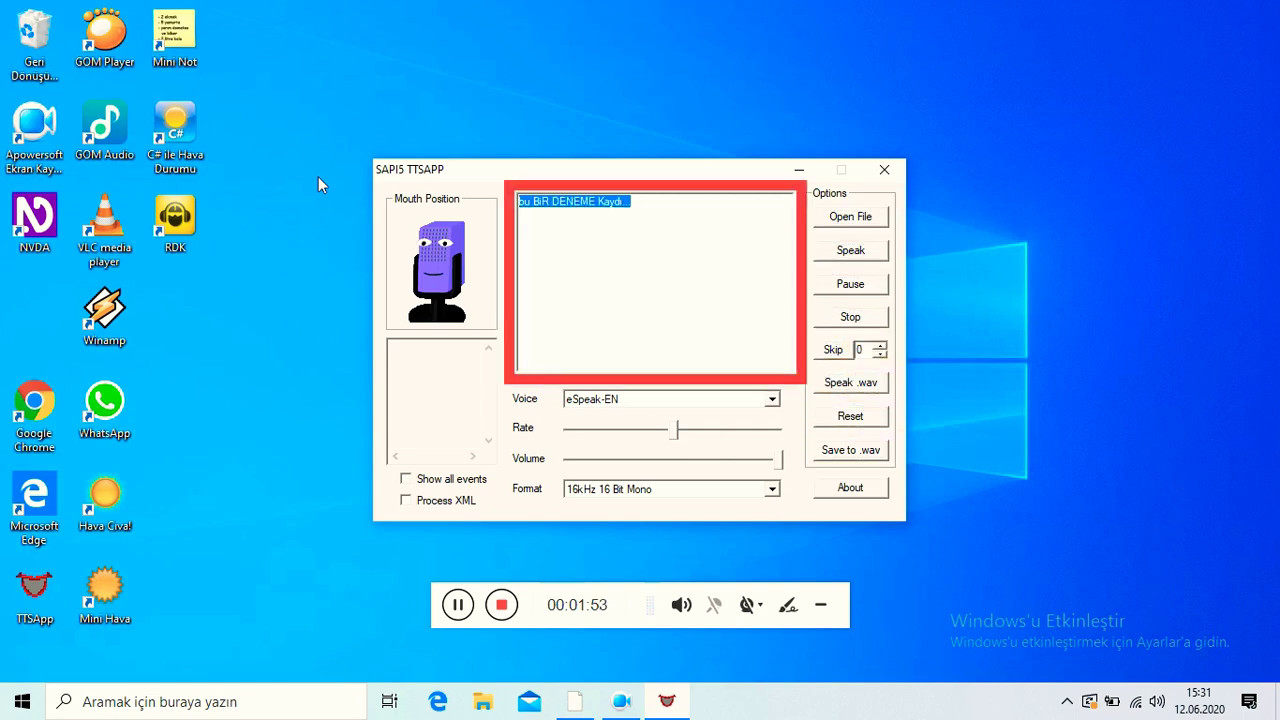
- Set the voice to Ceren (Turkish) SAPI5
key(Down)
key(Down)
key(Down)
key(Down)
key(Down)
key(Down)
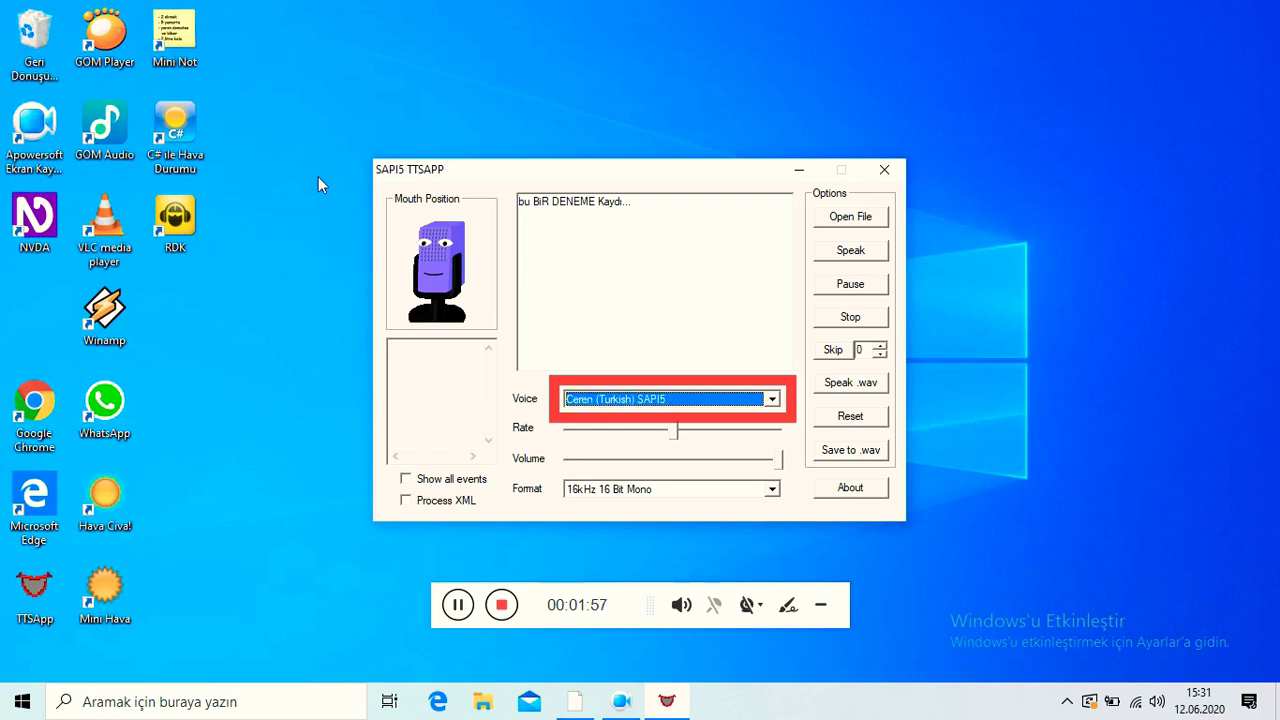
key(Tab)
key(Tab)
key(Tab)
key(Tab)
key(Tab)
key(Tab)
key(Tab)
key(Tab)
key(Tab)
key(Tab)
key(Tab)
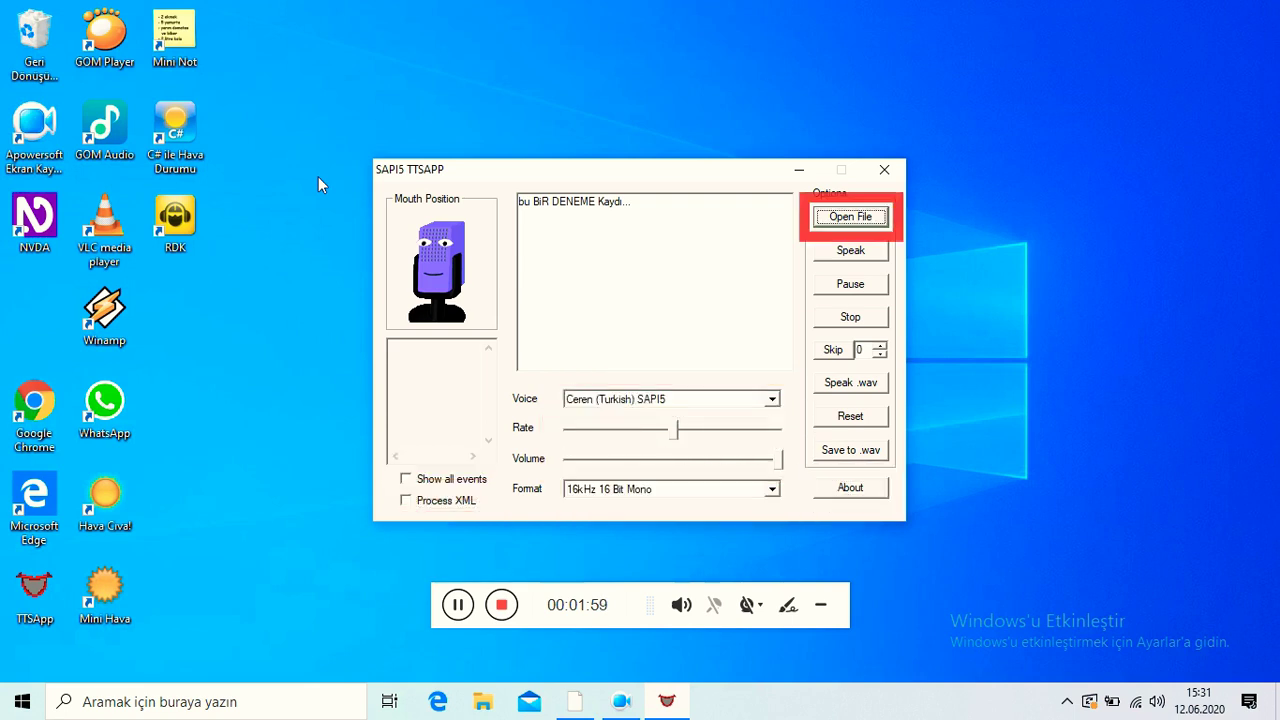
key(Tab)
key(Tab)
key(Tab)
key(Tab)
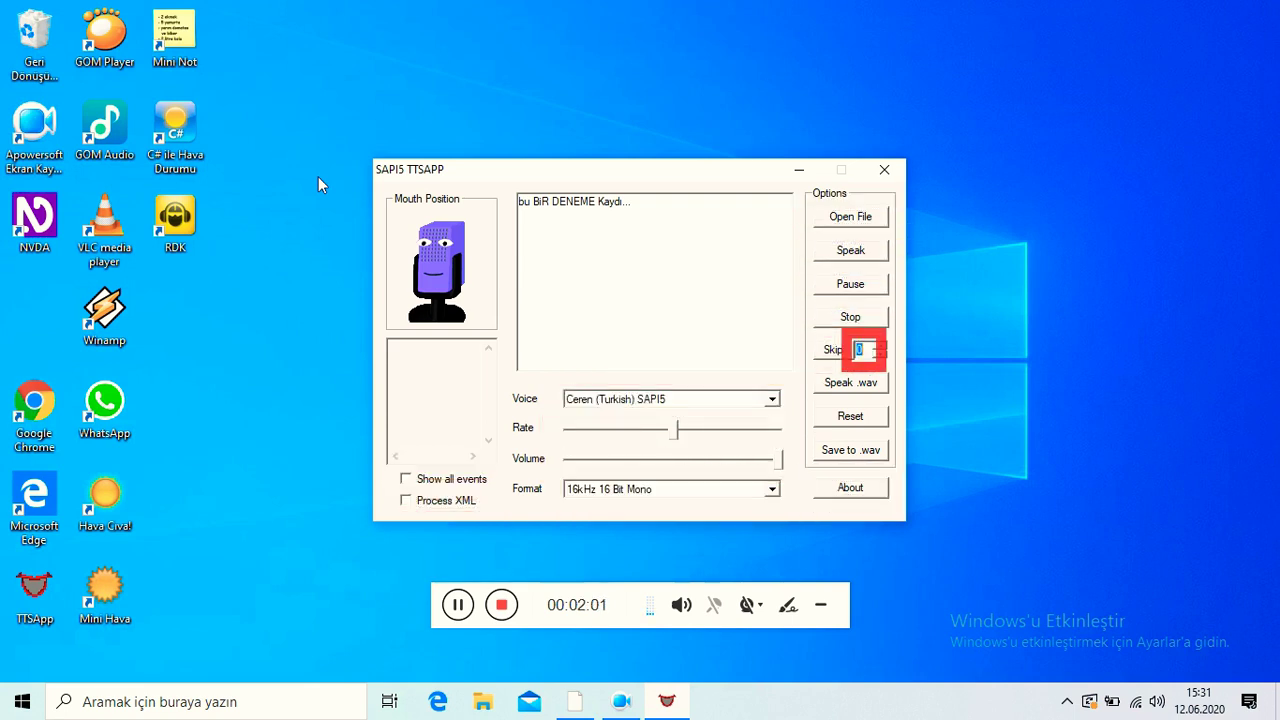
key(Tab)
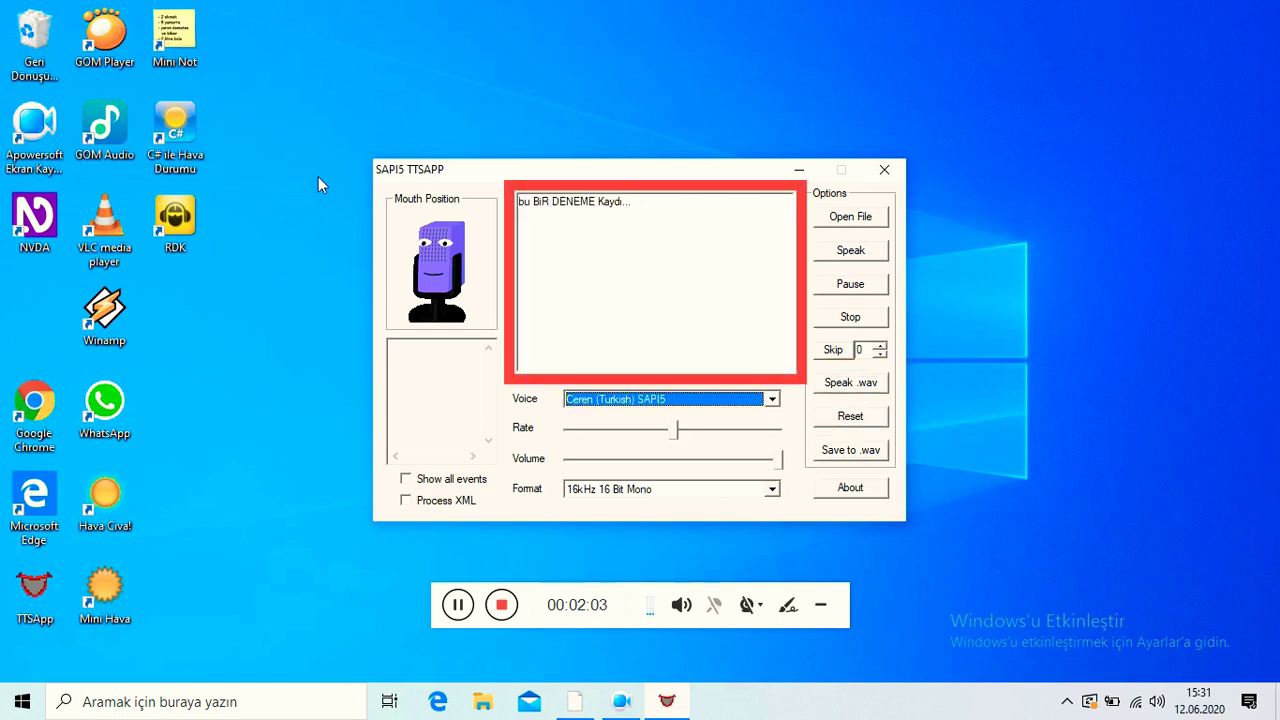
key(Tab)
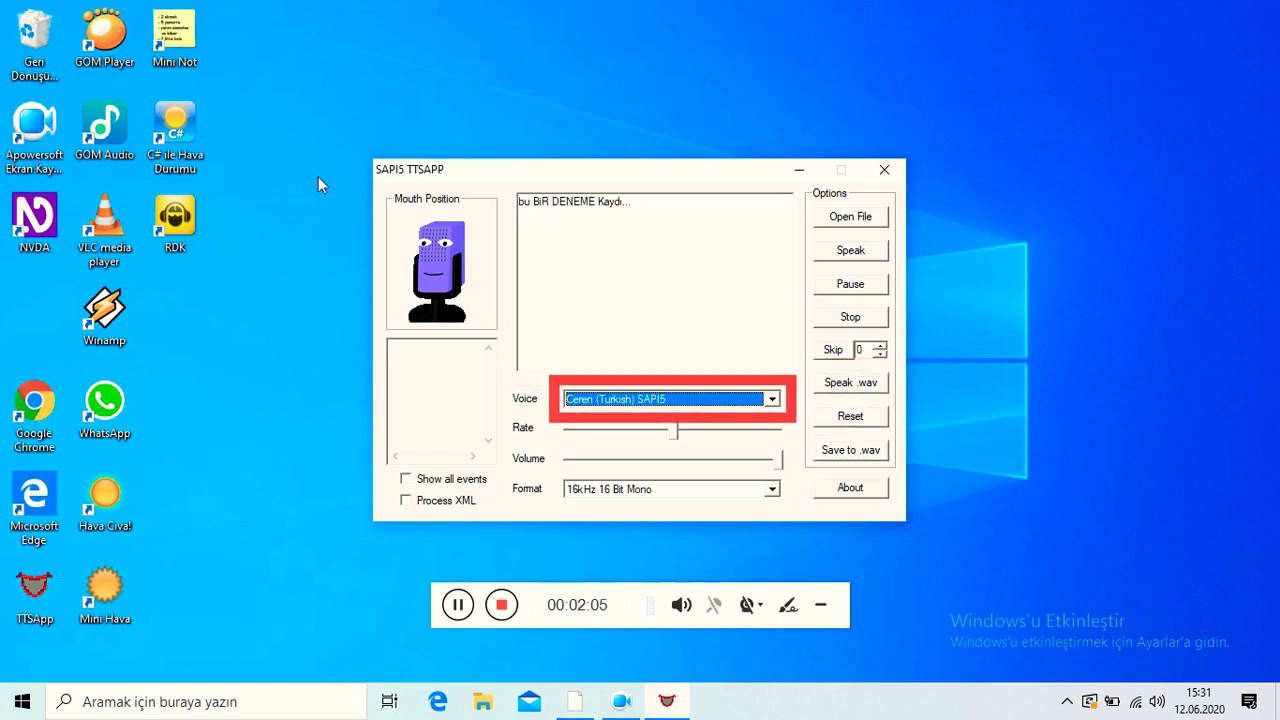
- Set the voice to Baris (Turkish) SAPI5
key(Down)
key(Tab)
key(Tab)
key(Tab)
key(Tab)
key(Tab)
key(Tab)
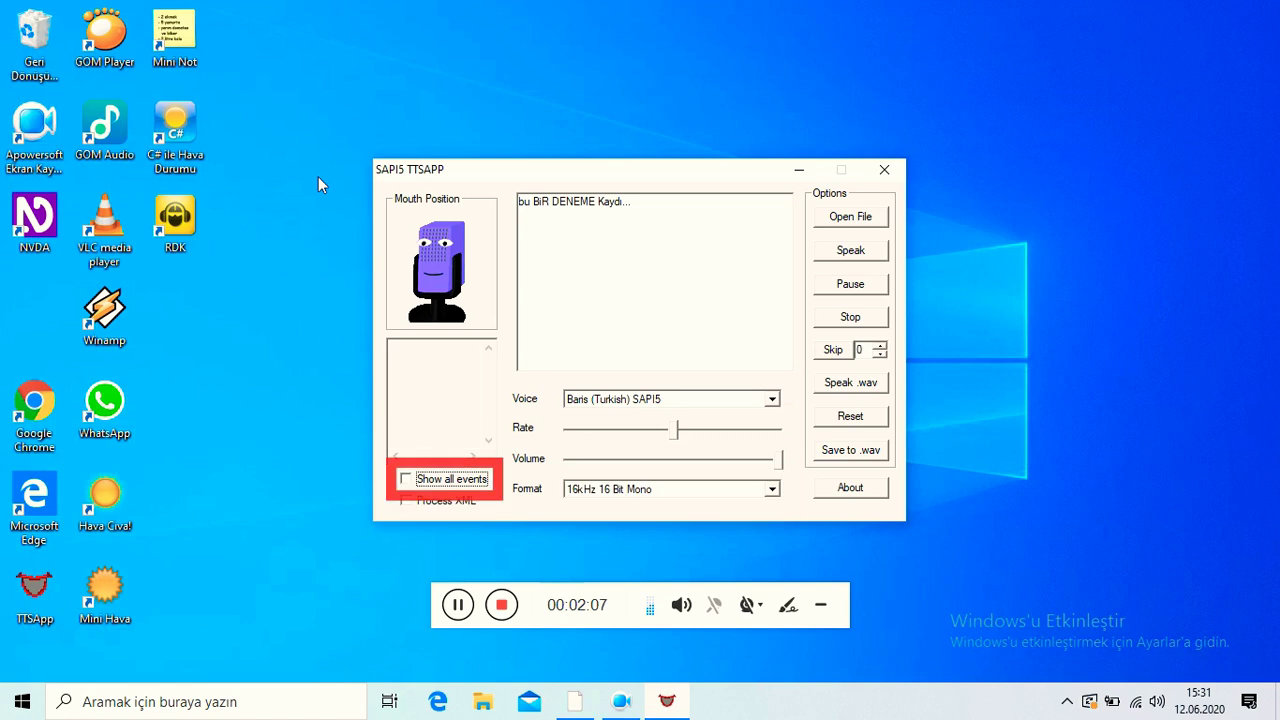
key(Tab)
key(Tab)
key(Tab)
key(Tab)
key(Tab)
key(Tab)
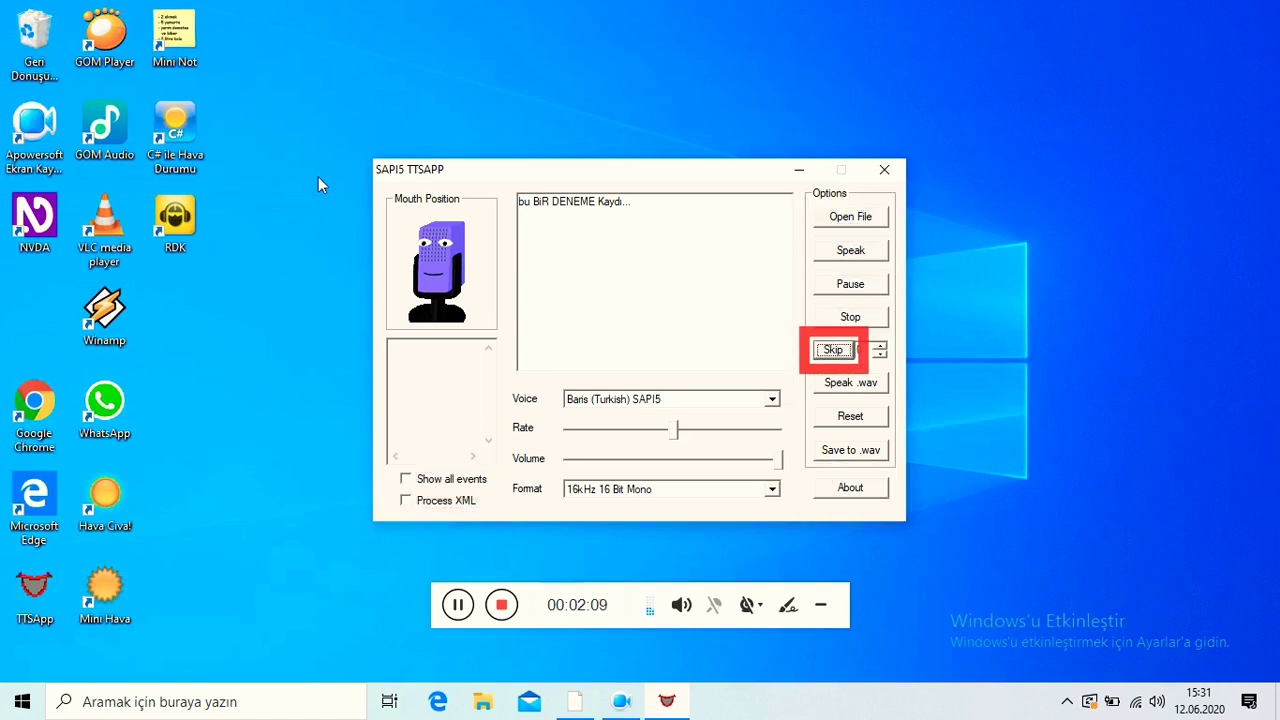
key(Tab)
key(Tab)
key(Tab)
key(Tab)
key(Tab)
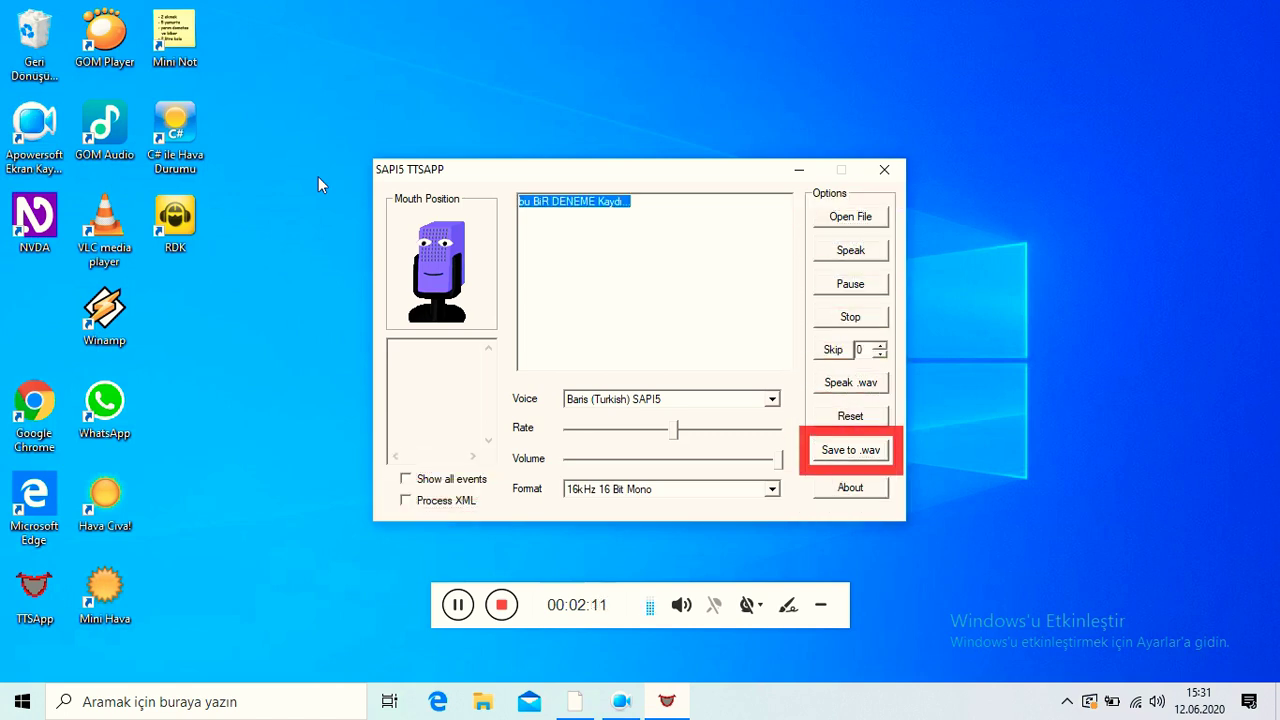
- Set the voice to Ipek (Turkish) SAPI5 - Ahmedstar
key(Down)
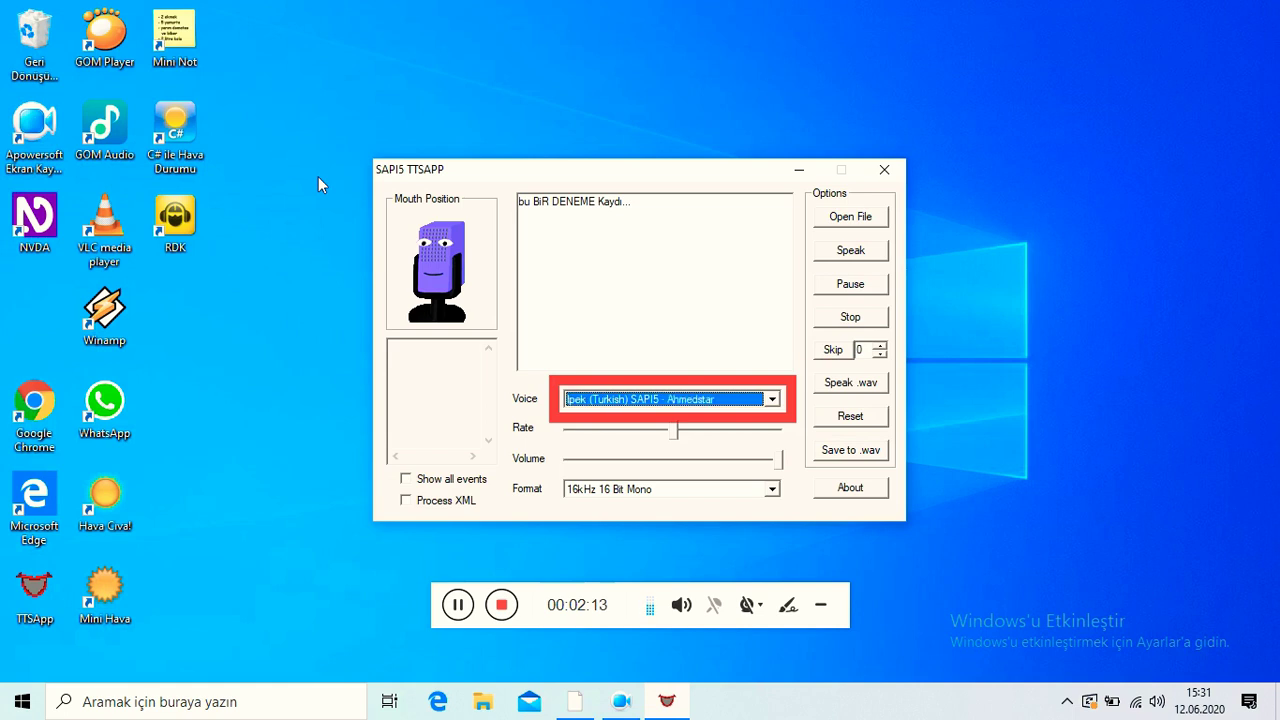
key(Tab)
key(Tab)
key(Tab)
key(Tab)
key(Tab)
key(Tab)
key(Tab)
key(Tab)
key(Tab)
key(Tab)
key(Tab)
key(Tab)
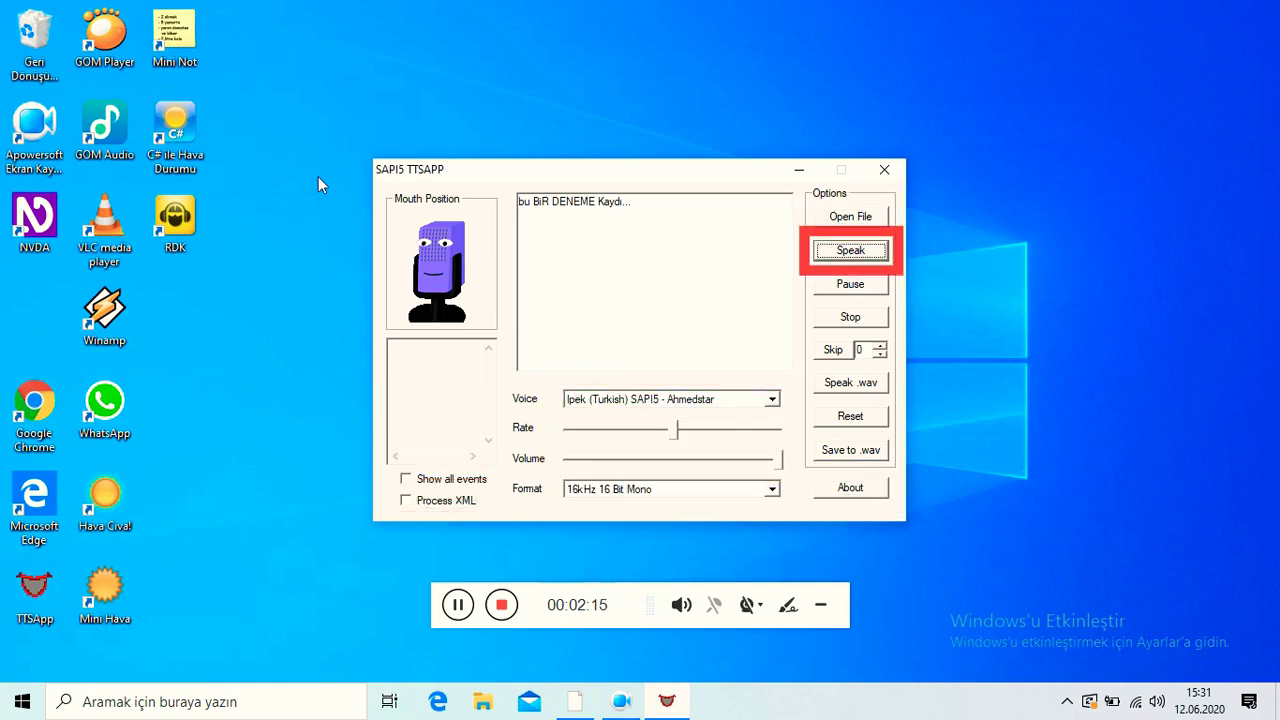
key(Tab)
key(Tab)
key(Tab)
key(Tab)
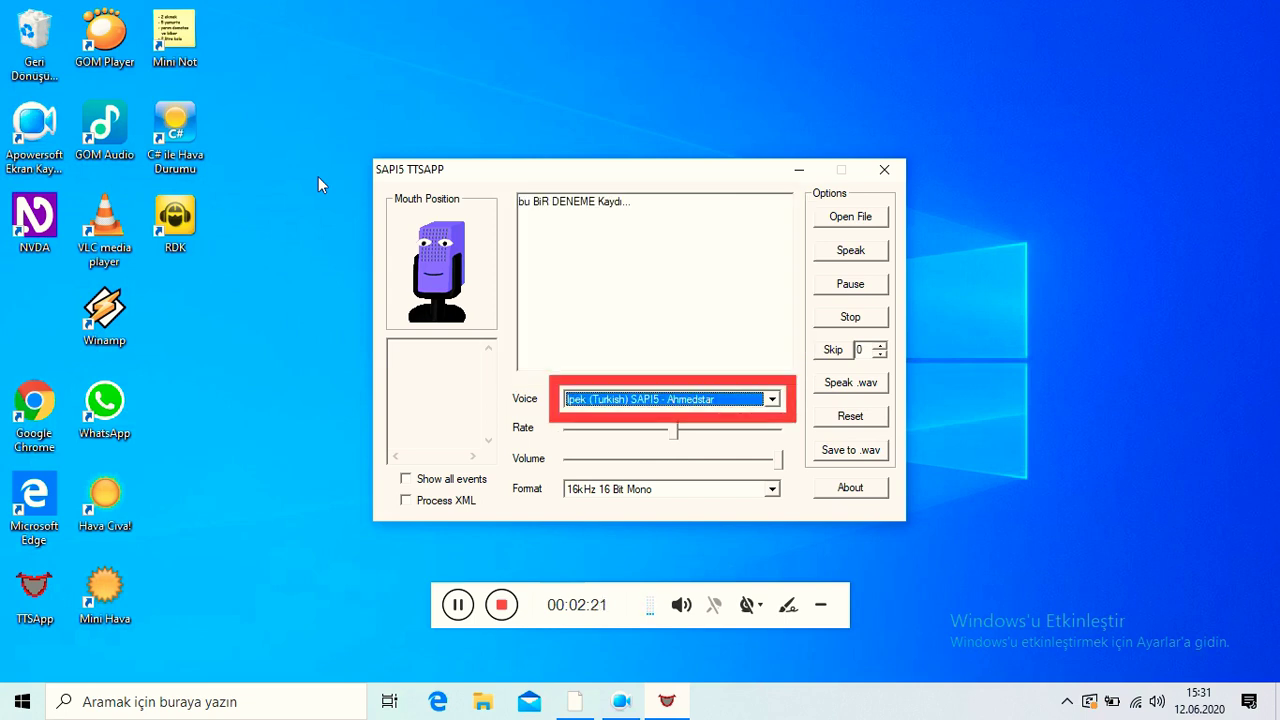
- Raise the speech rate to about two thirds of the way between the middle and the maximum
key(Tab)
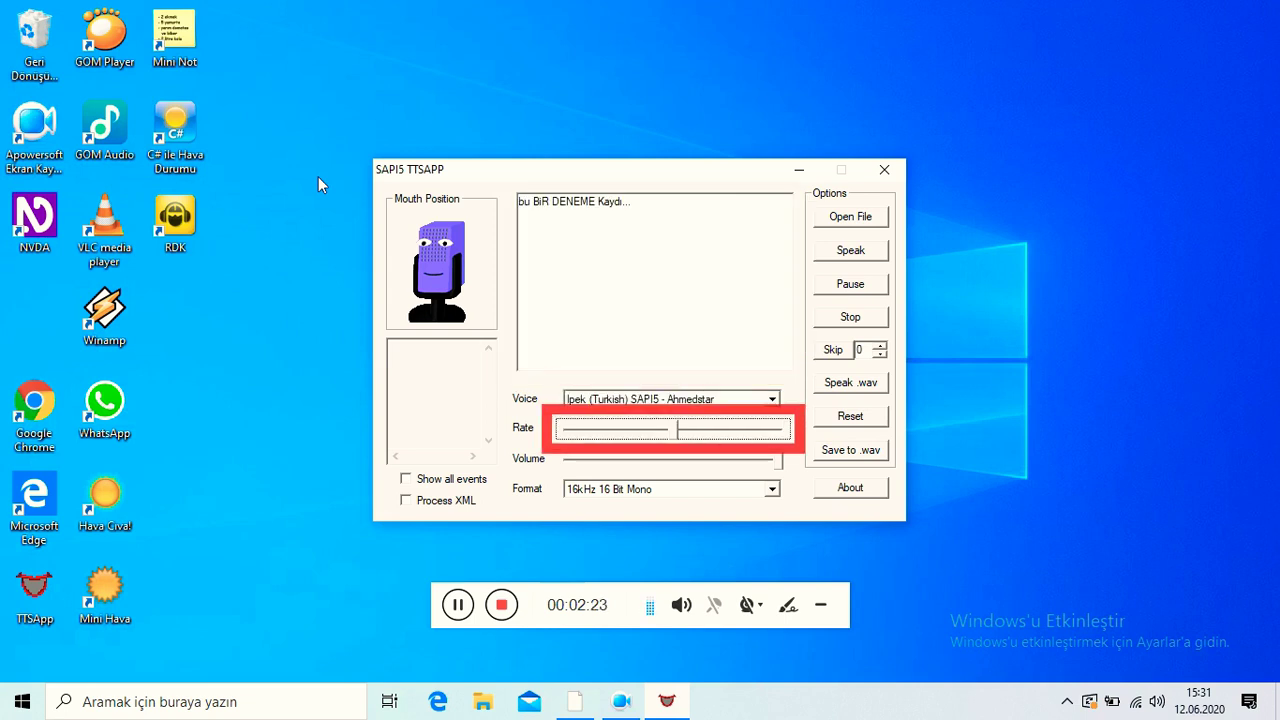
key(Right)
key(Right)
key(Right)
key(Right)
key(Right)
key(Right)
key(Tab)
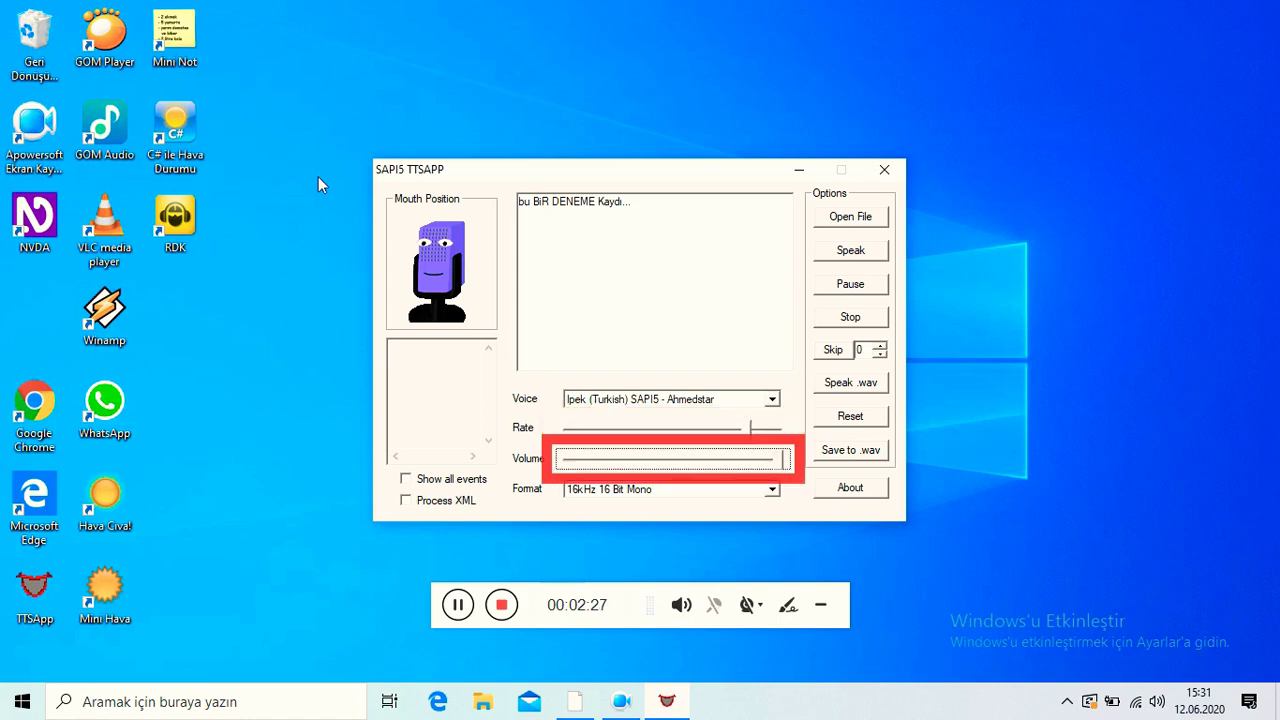
- Set the audio format to 32kHz 16 Bit Stereo
key(Tab)
key(Down)
key(Down)
key(Down)
key(Down)
key(Down)
key(Down)
key(Down)
key(Down)
key(Down)
key(Down)
key(Down)
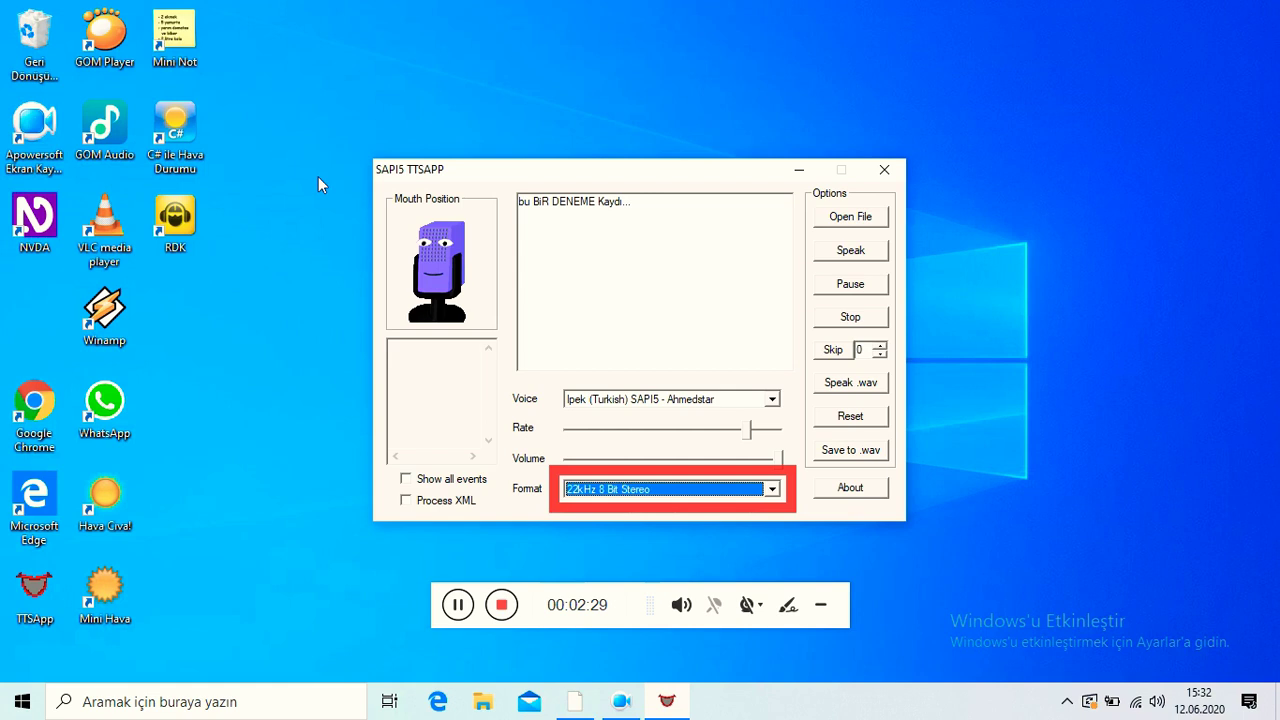
key(Down)
key(Down)
- Enable both the Show all events and Process XML options
key(Tab)
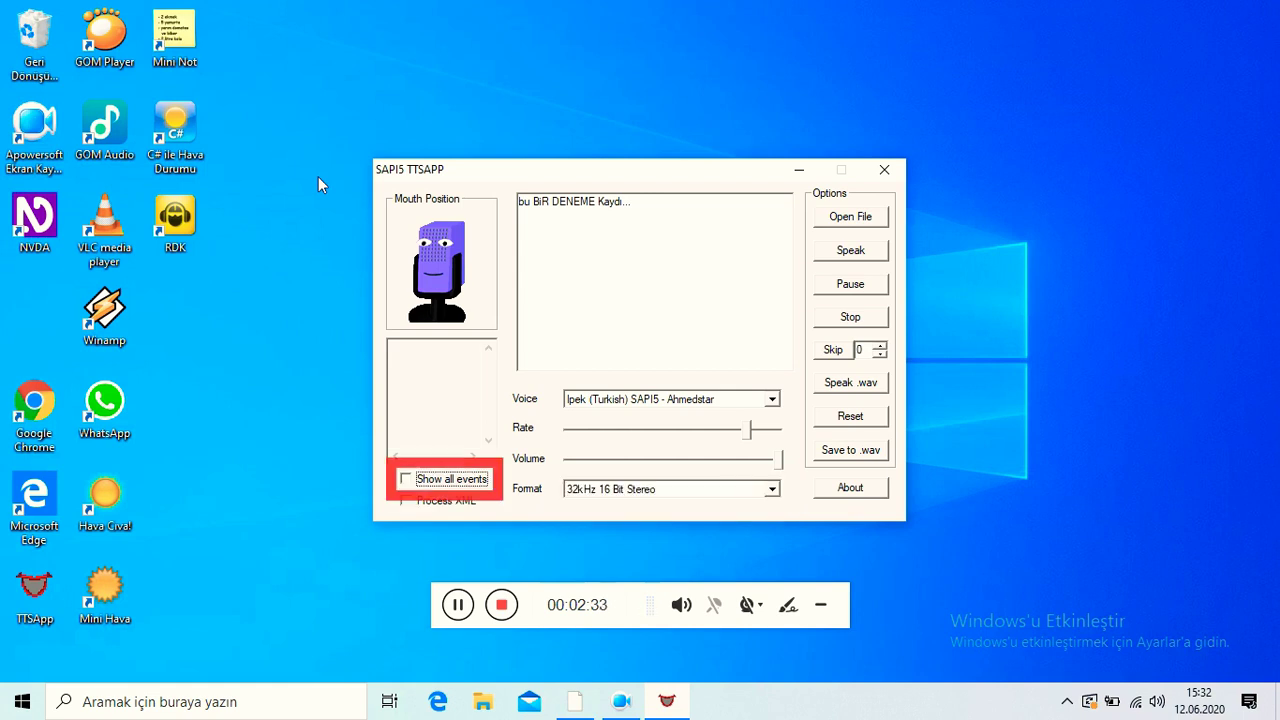
key(Tab)
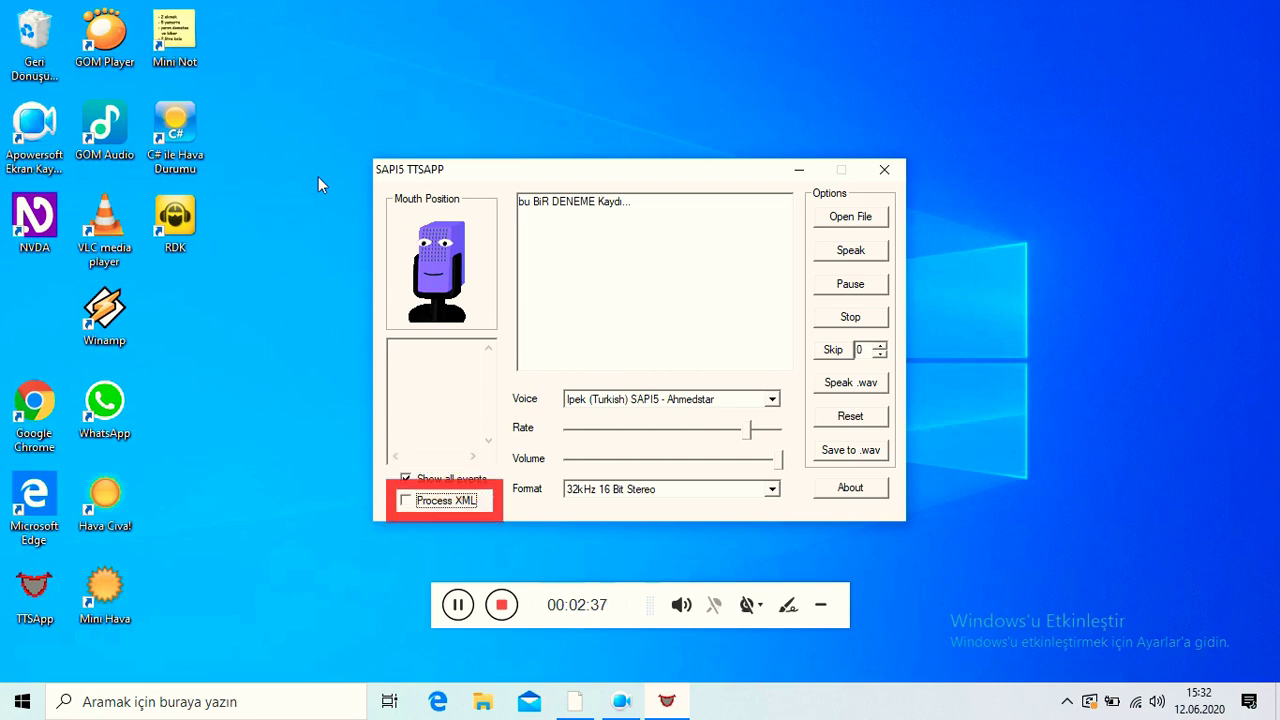
key(space)
- Have the entered text spoken aloud with the current voice settings
key(Tab)
key(Tab)
key(Tab)
key(space)
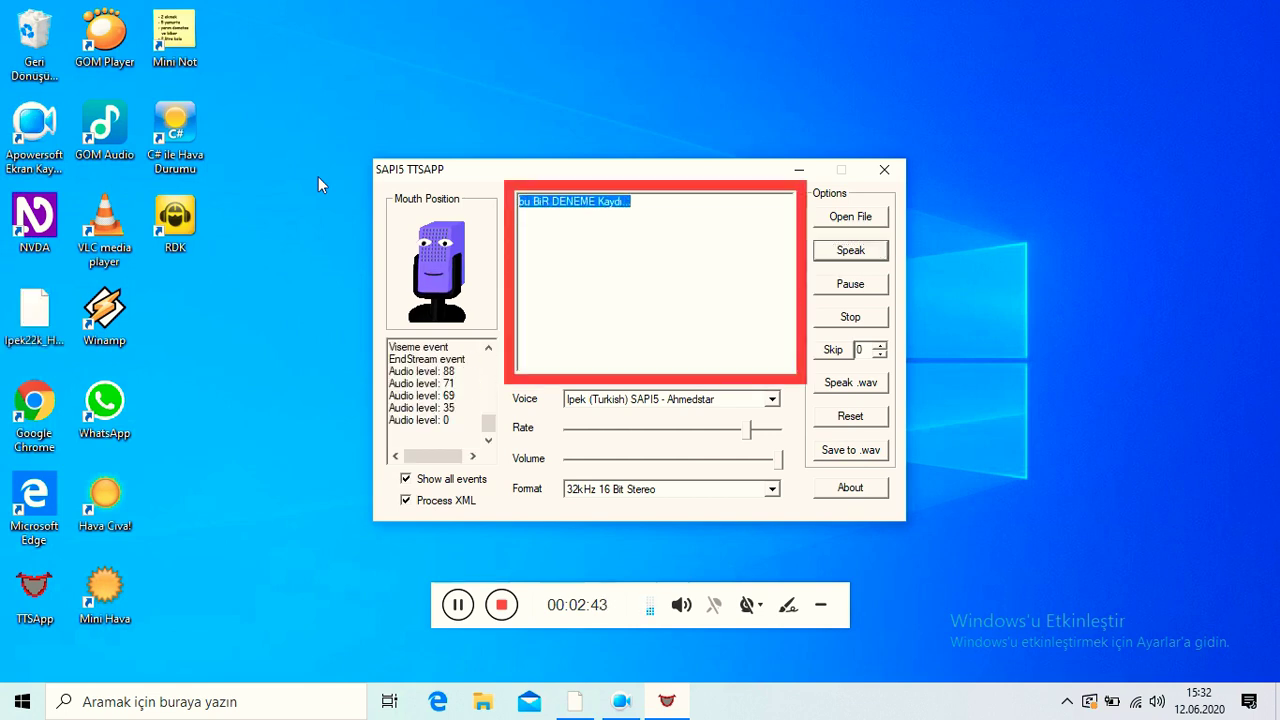
- Start saving the spoken text as a .wav file
key(Tab)
key(Tab)
key(Tab)
key(Tab)
key(Tab)
key(Tab)
key(Tab)
key(Tab)
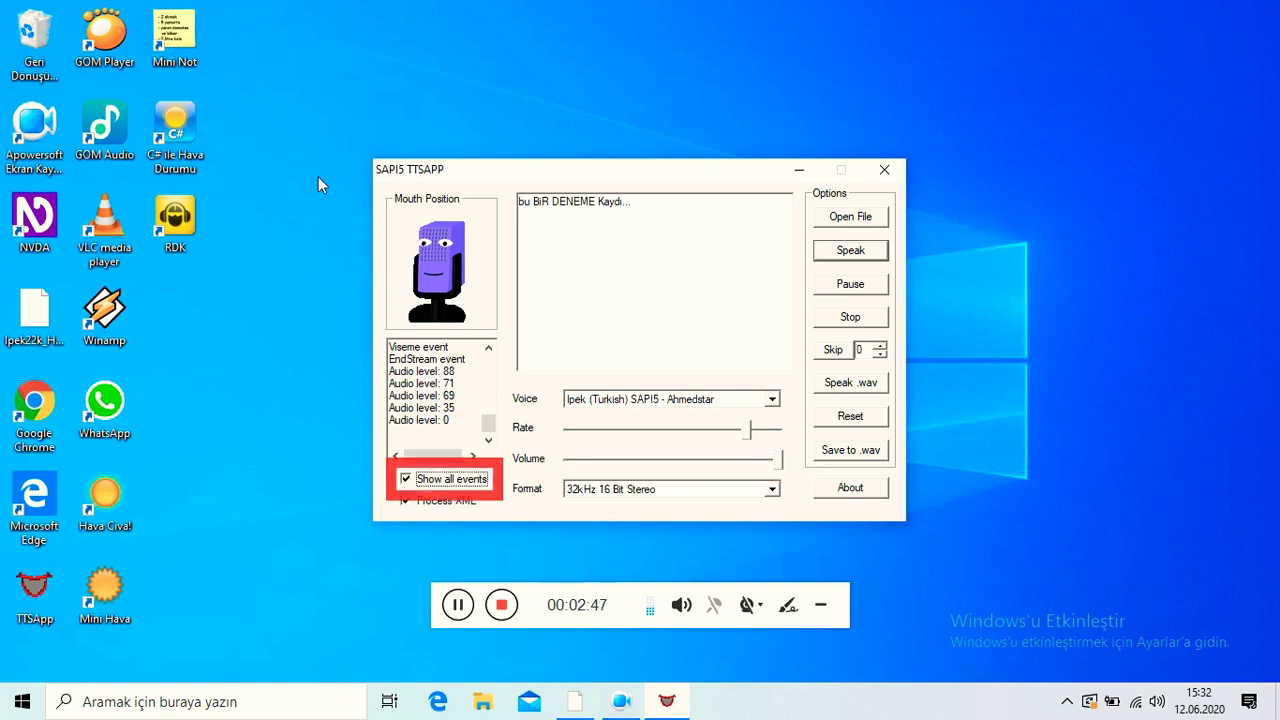
key(Tab)
key(Tab)
key(Tab)
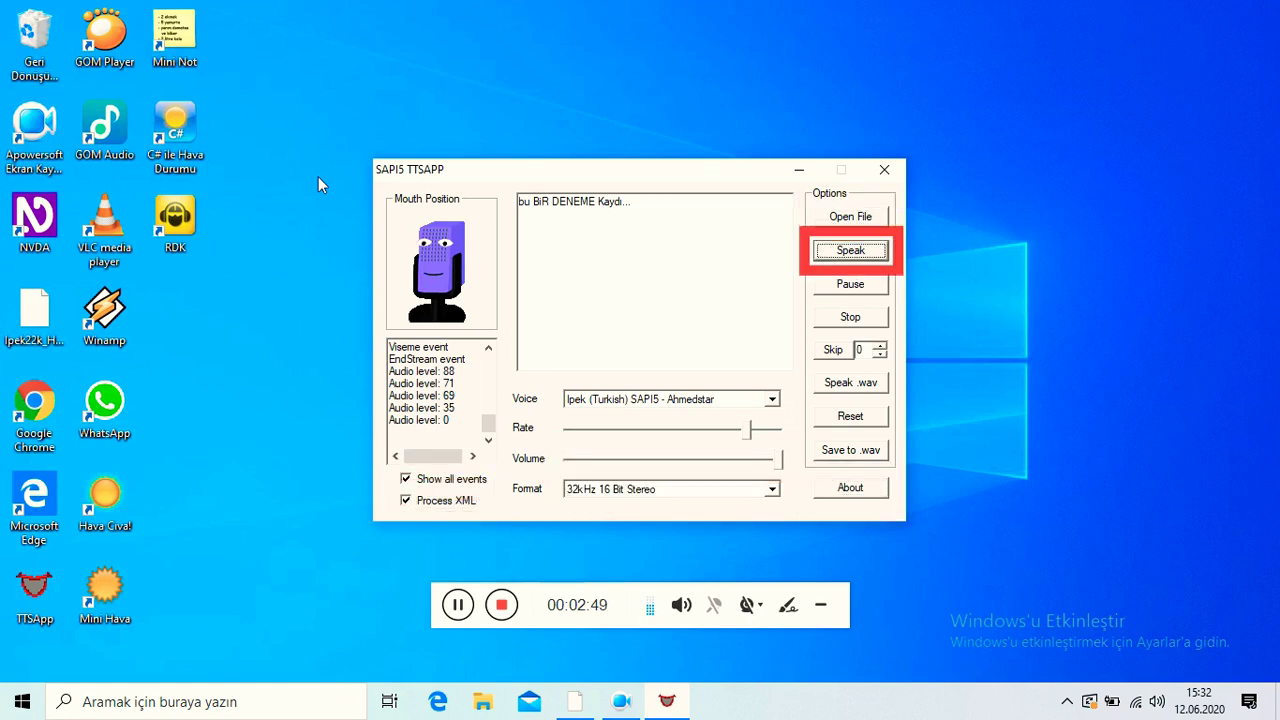
key(Tab)
key(Tab)
key(Tab)
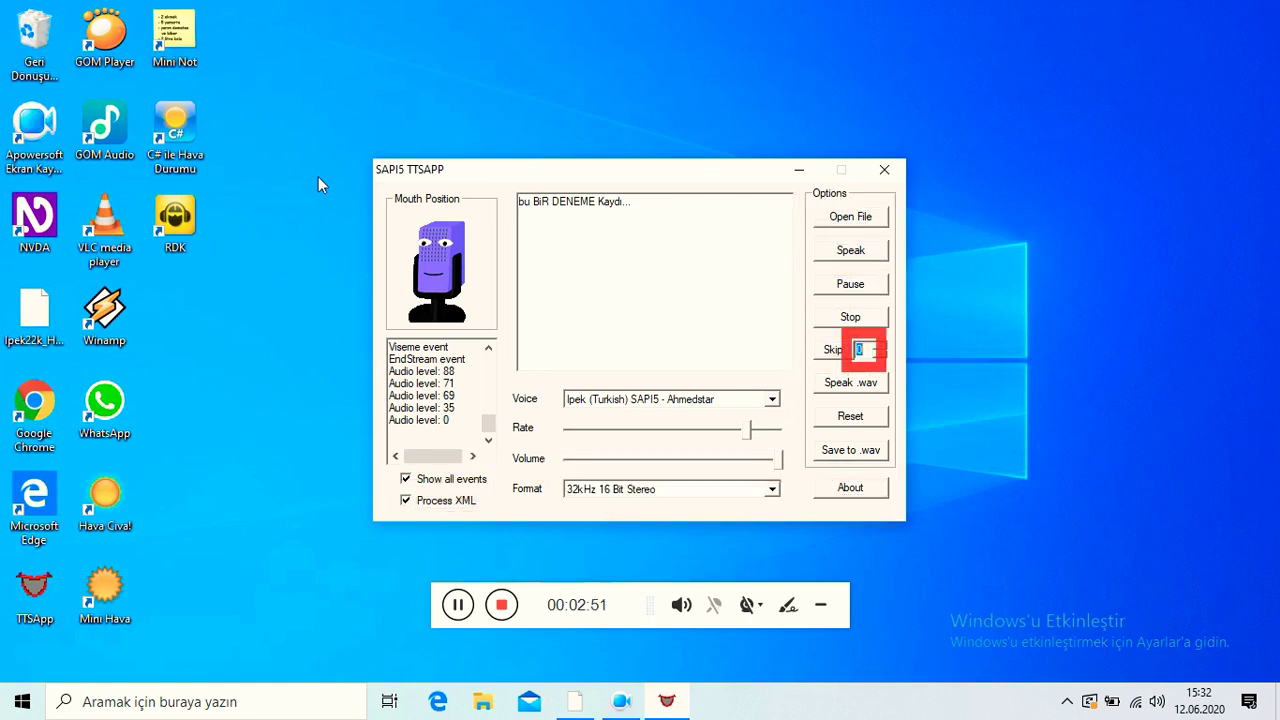
key(Tab)
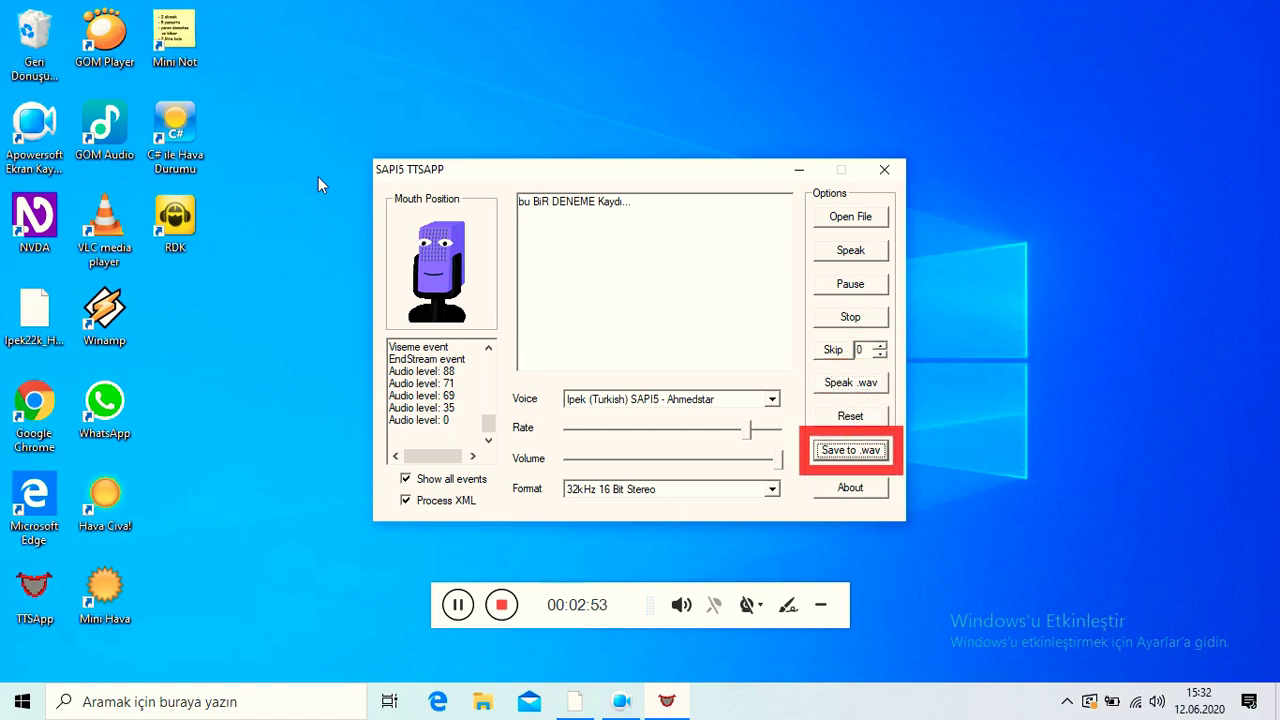
key(Return)
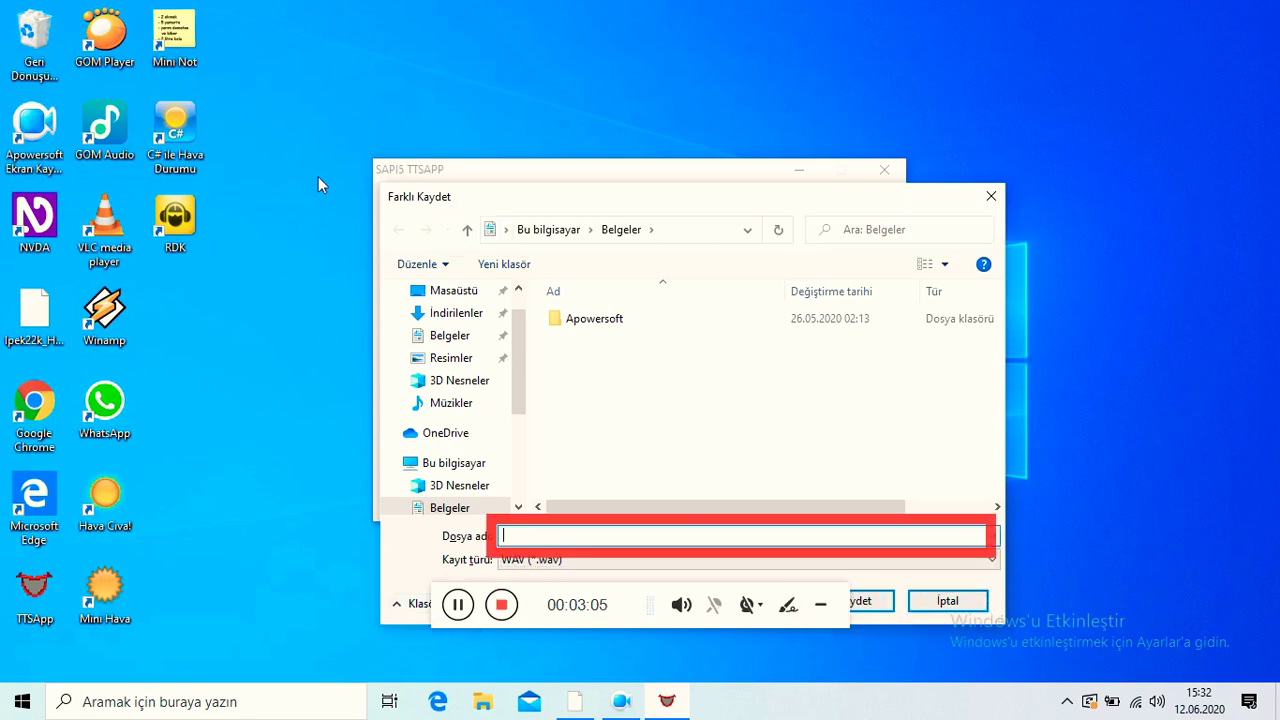
key(Tab)
key(ctrl+e)
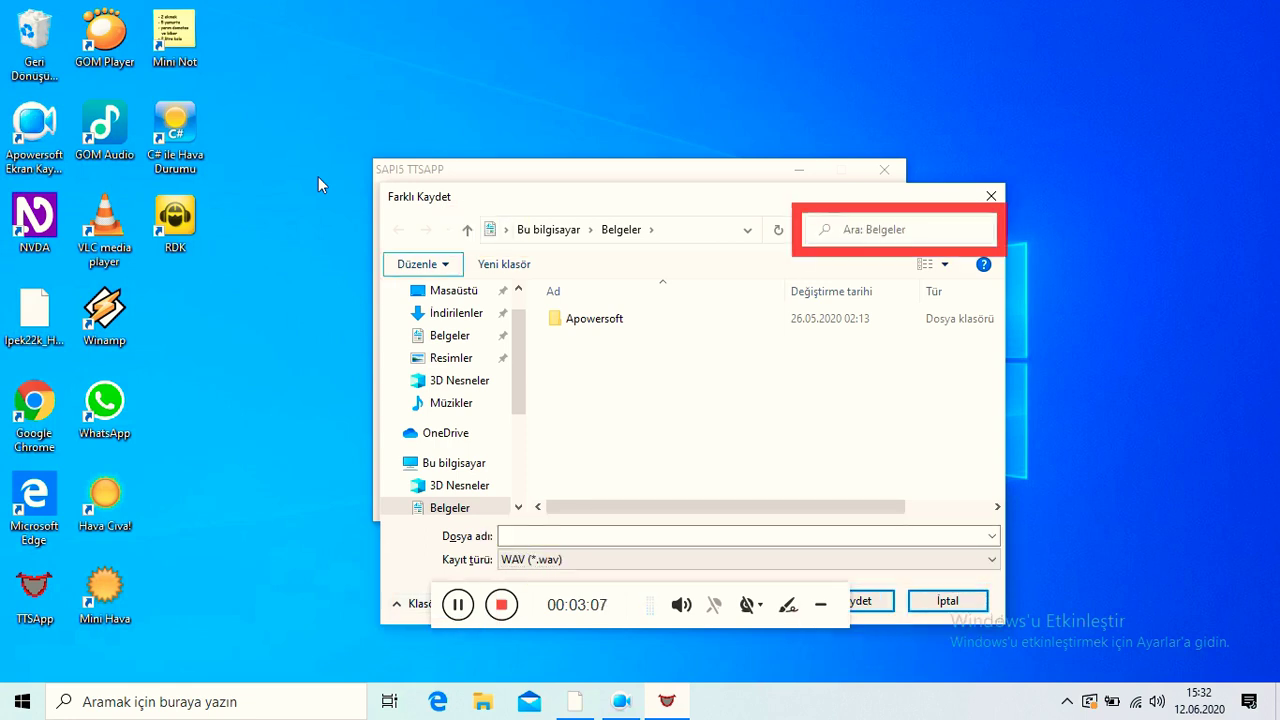
key(Tab)
key(Tab)
key(Tab)
key(Tab)
key(Tab)
key(Tab)
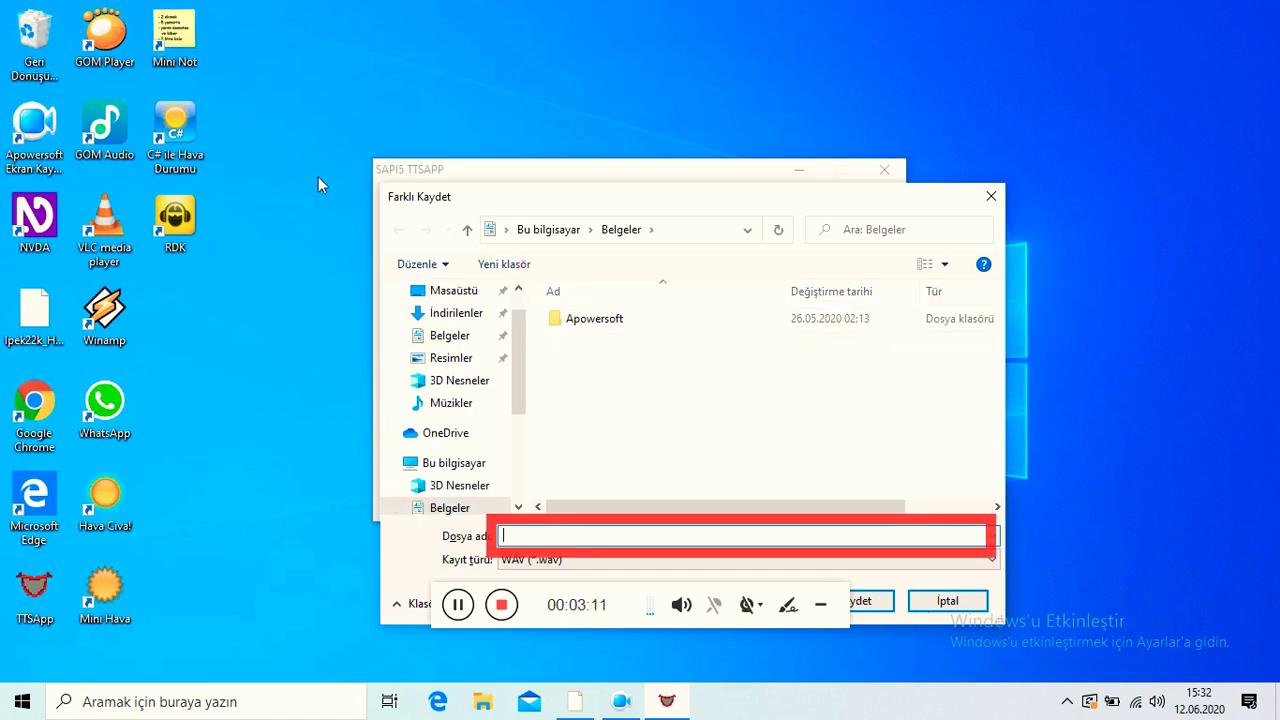
- Save the speech in the Belgeler folder as a WAV file named "ses SENTEZİ KONUŞMA Örneği" and dismiss the confirmation message
text(ses SENTEZI KKONŞ)
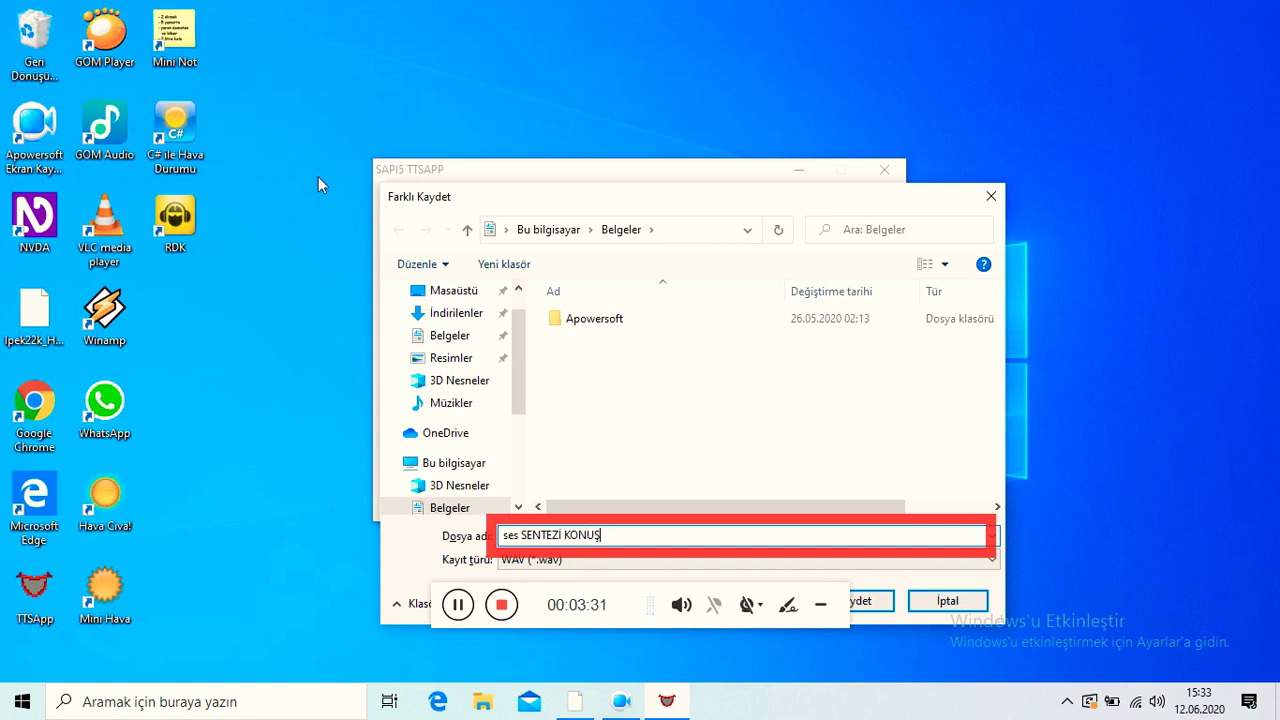
text(MA Örneği)
key(Tab)
key(Tab)
key(Tab)
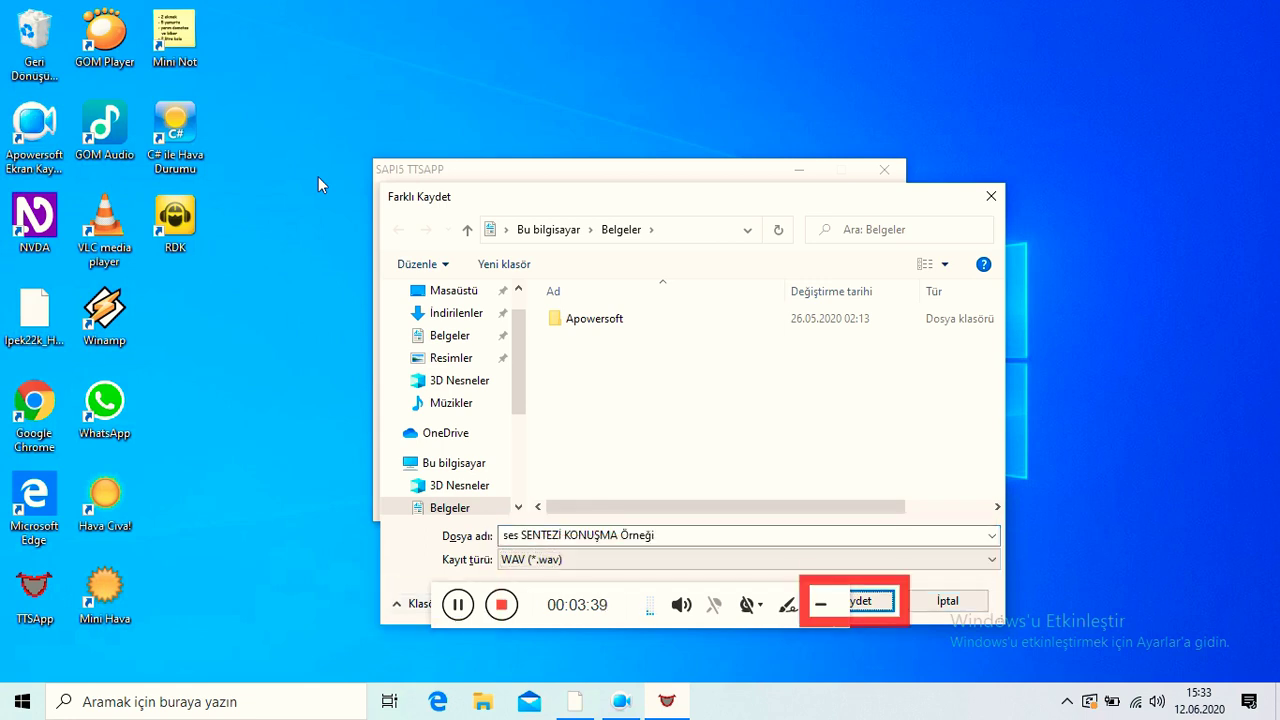
key(Return)
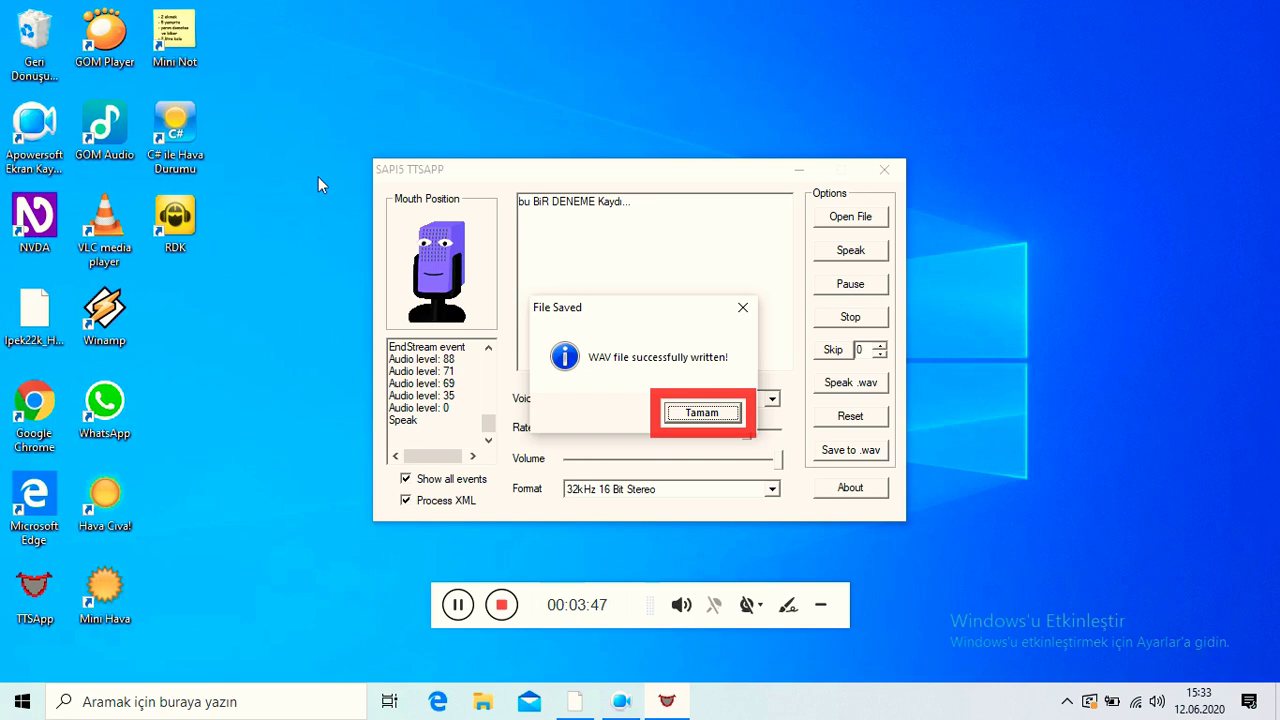
key(Return)
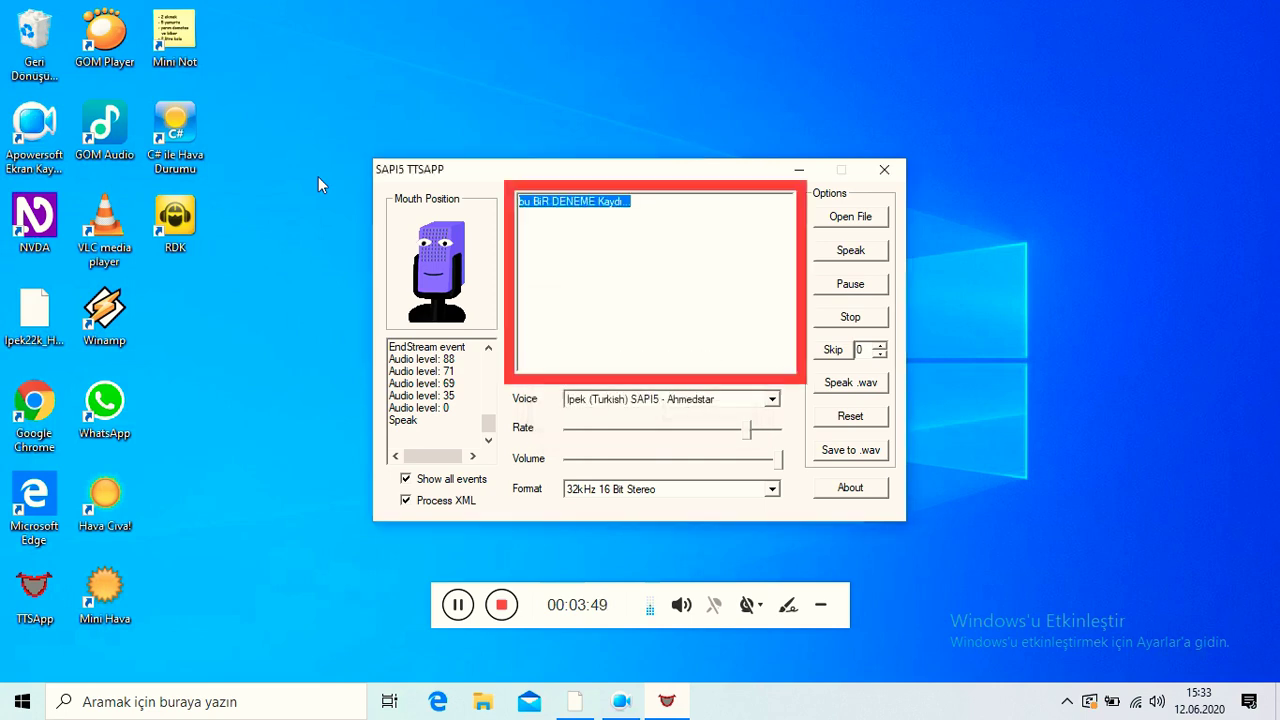
- Close TTSApp and open the Belgeler folder through Bu bilgisayar in File Explorer
key(alt+F4)
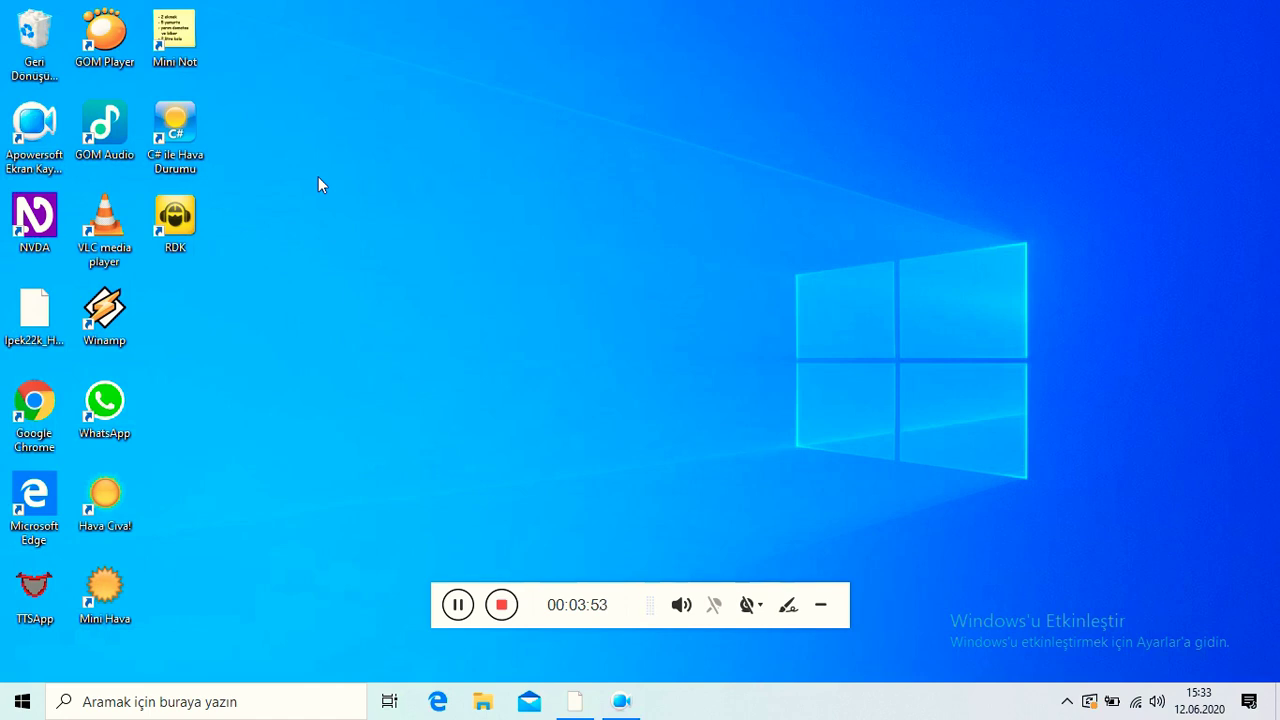
key(super)
text(bu)
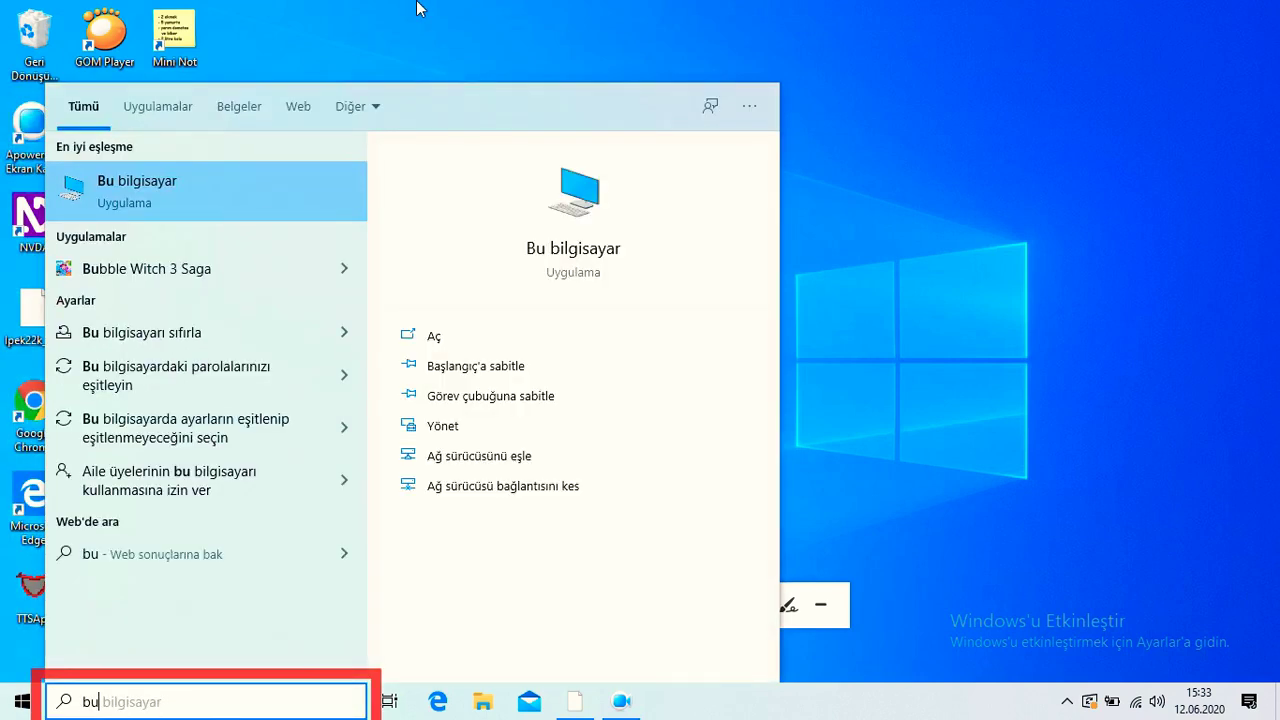
key(Return)
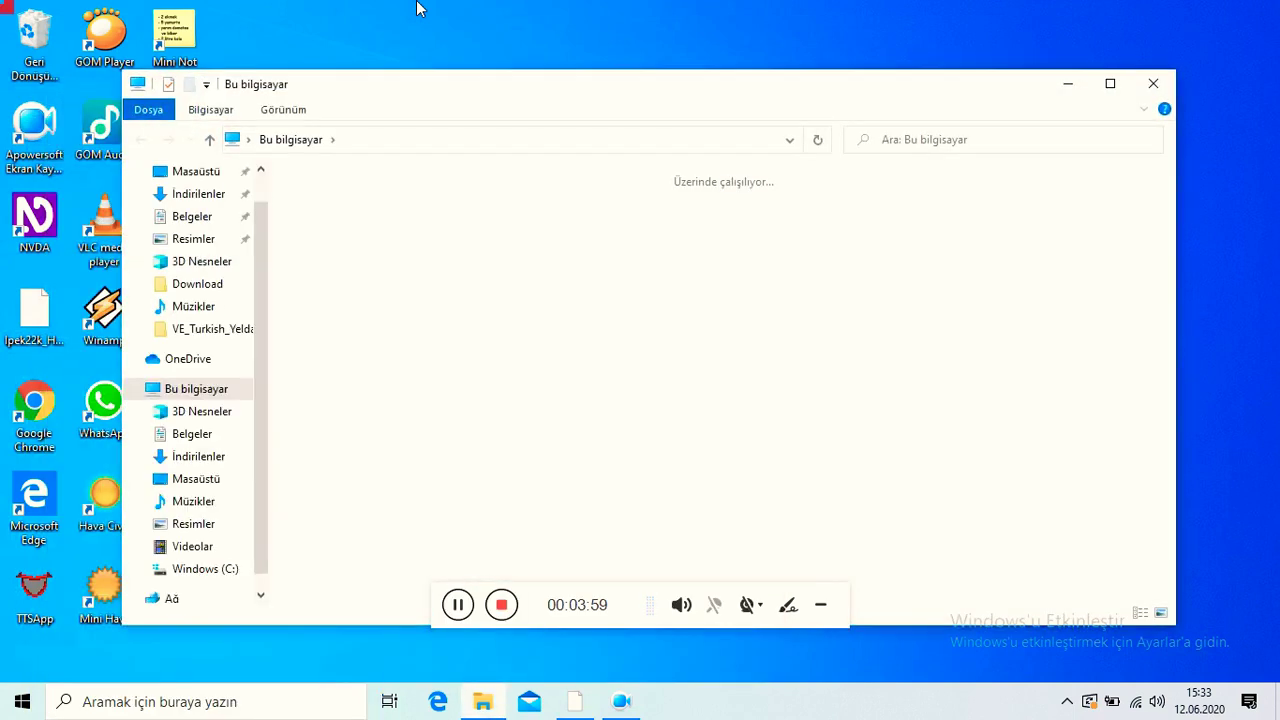
key(Right)
key(Right)
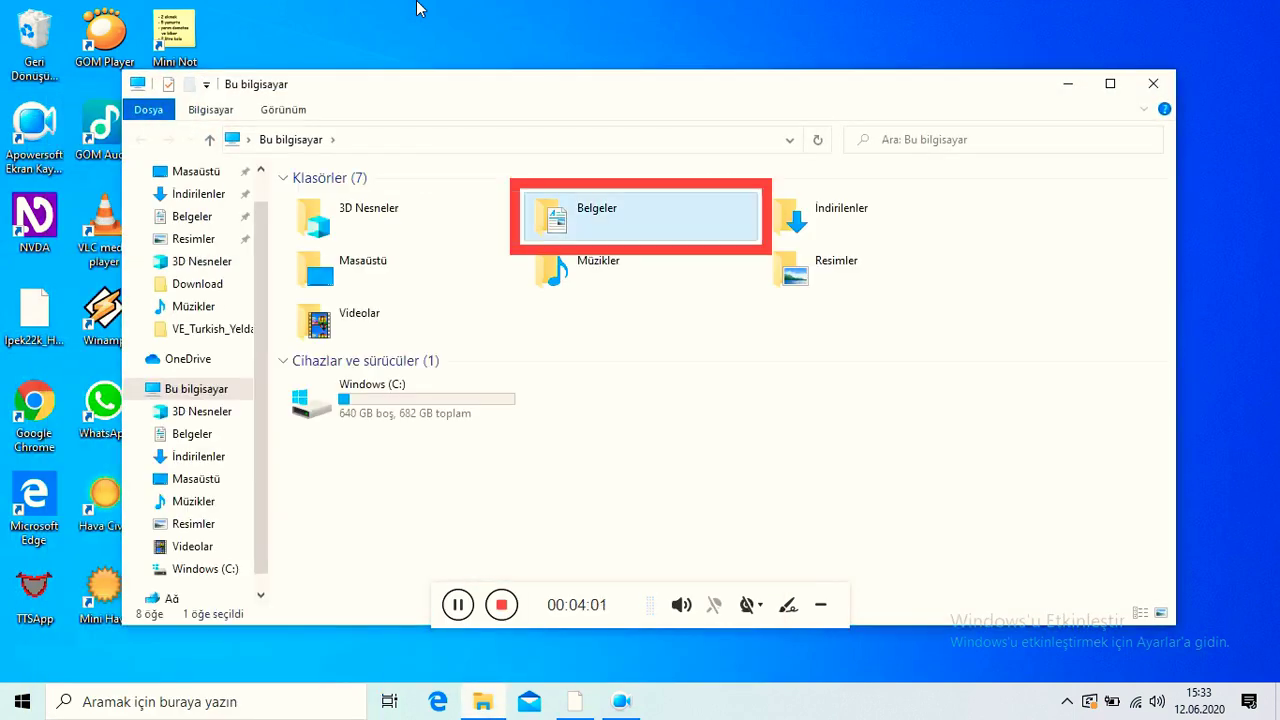
key(Return)
- Open the WAV file "ses SENTEZİ KONUŞMA Örneği" in the default music player
key(Down)
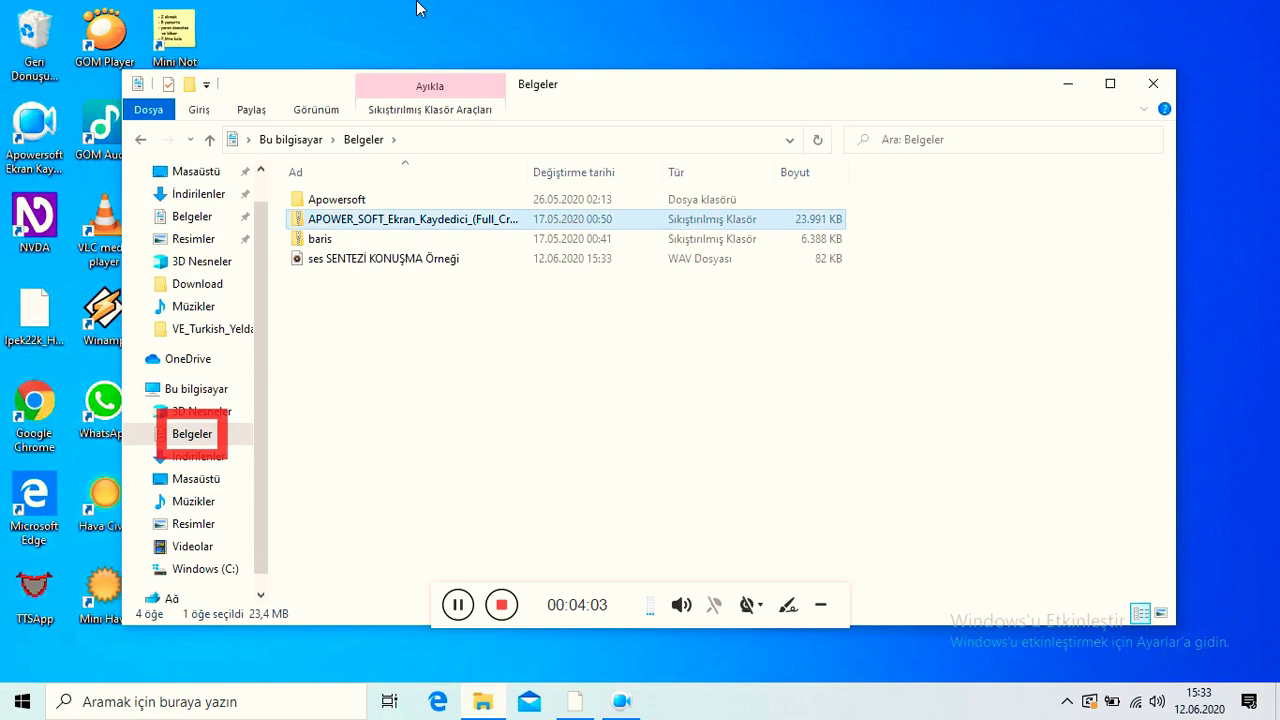
key(Down)
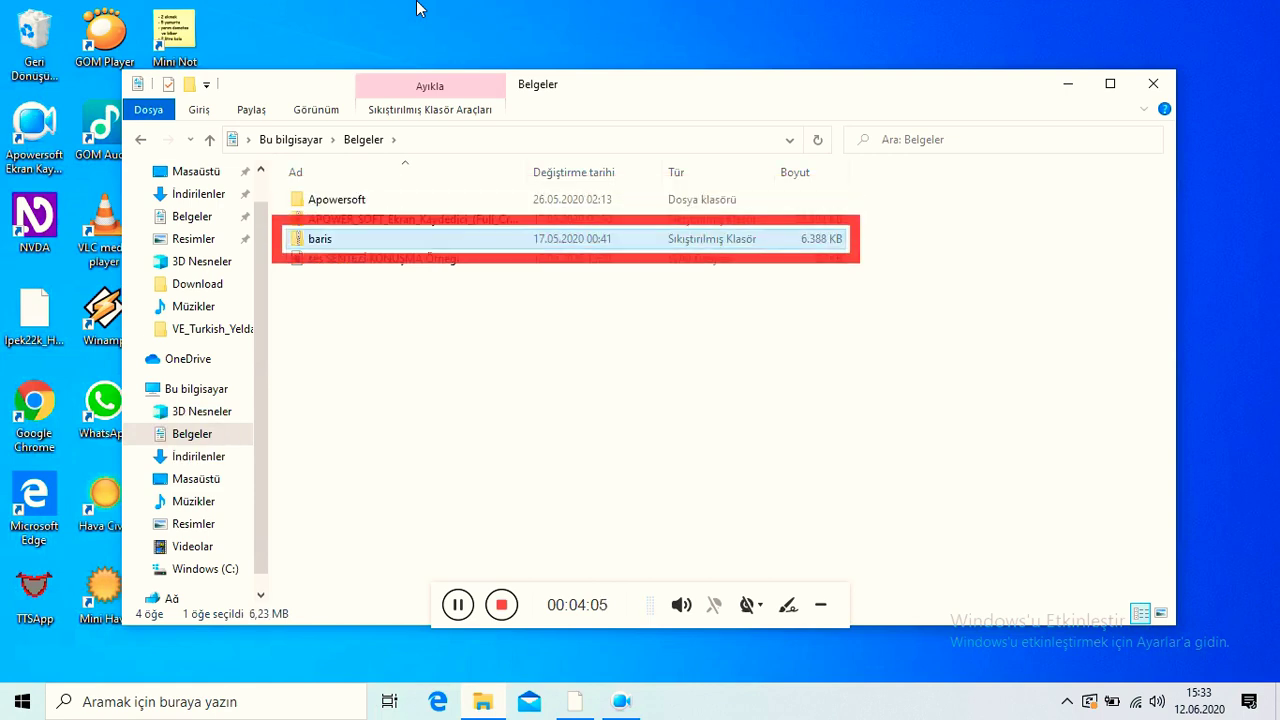
key(Down)
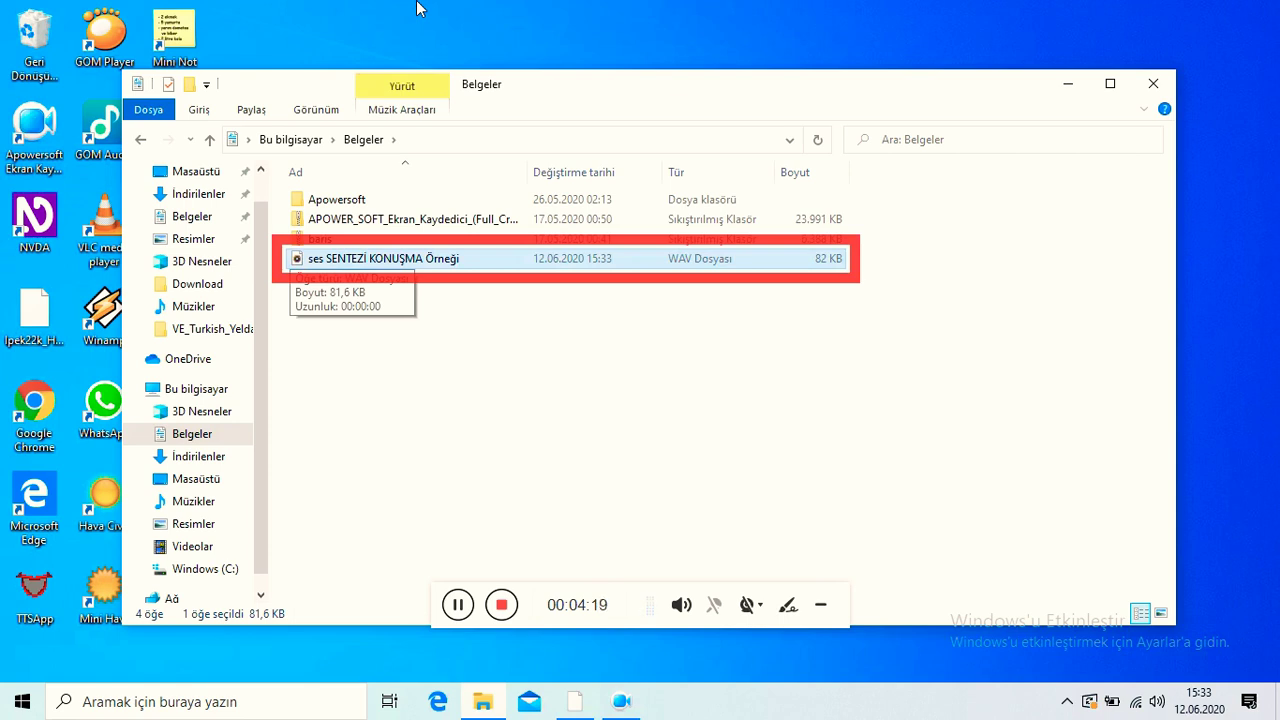
key(Return)
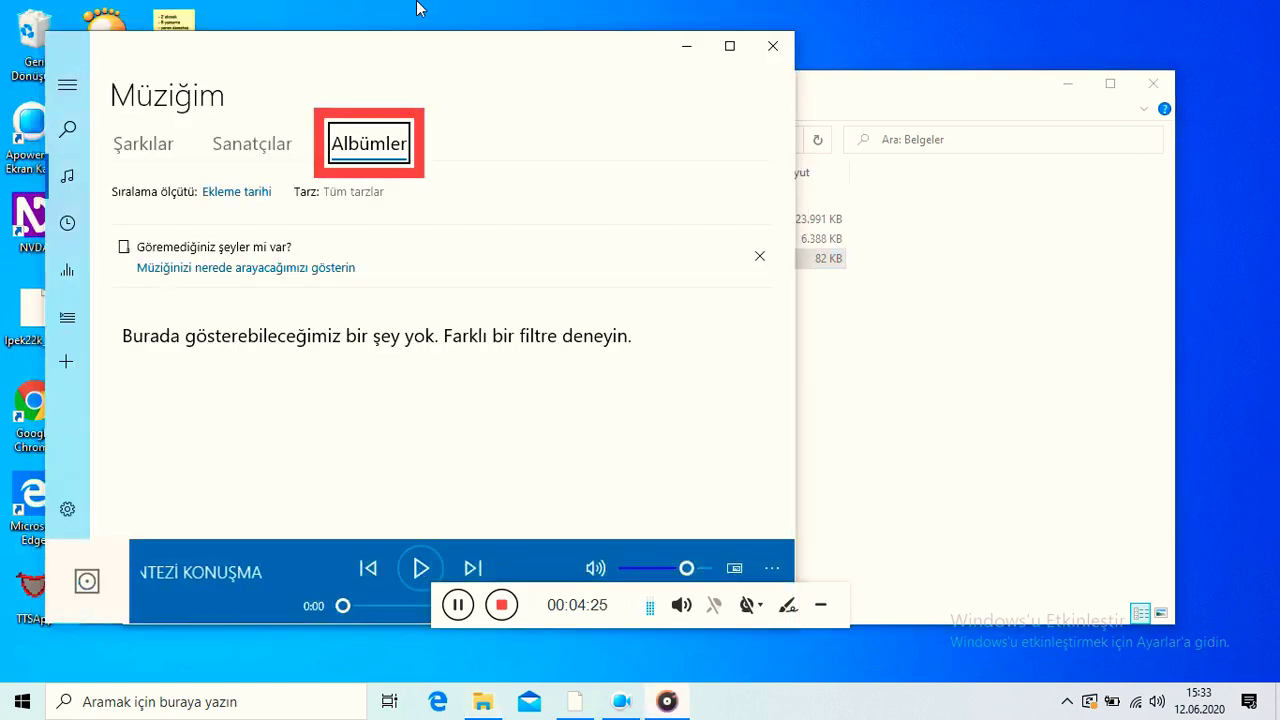
- Play the saved speech recording several times in the music player and close the player
key(Tab)
key(Tab)
key(Tab)
key(Tab)
key(Tab)
key(Tab)
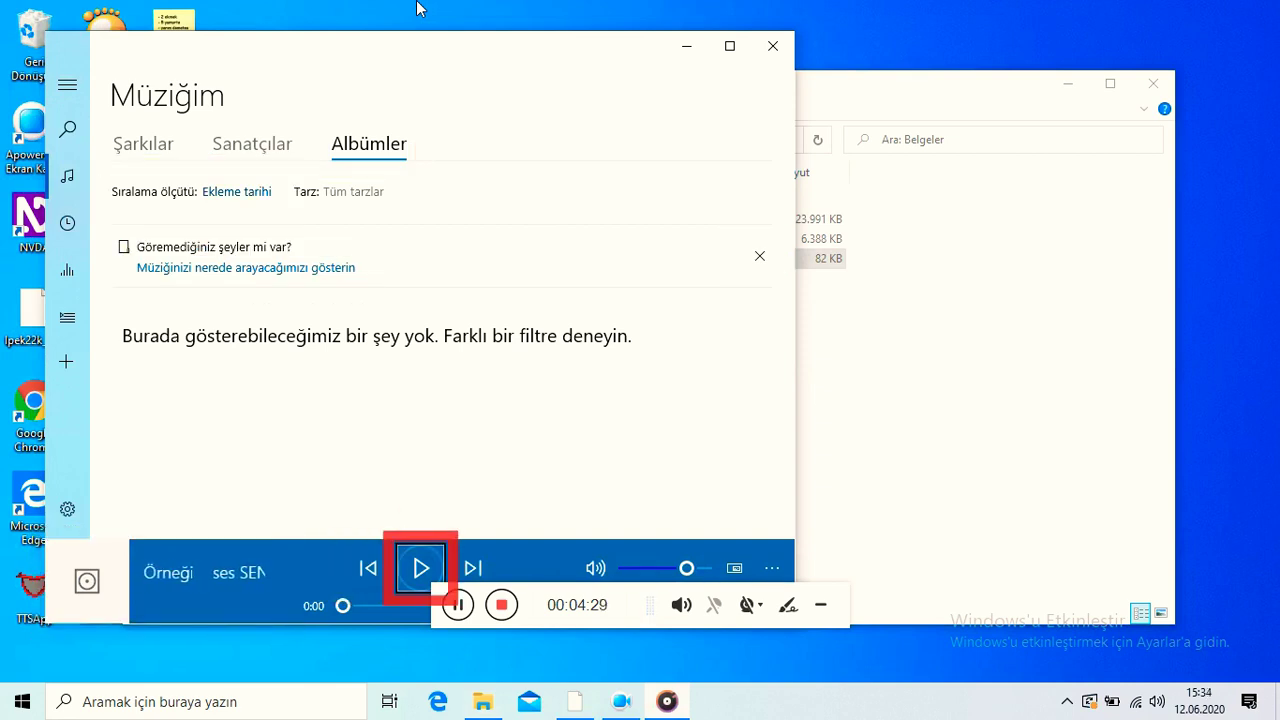
key(space)
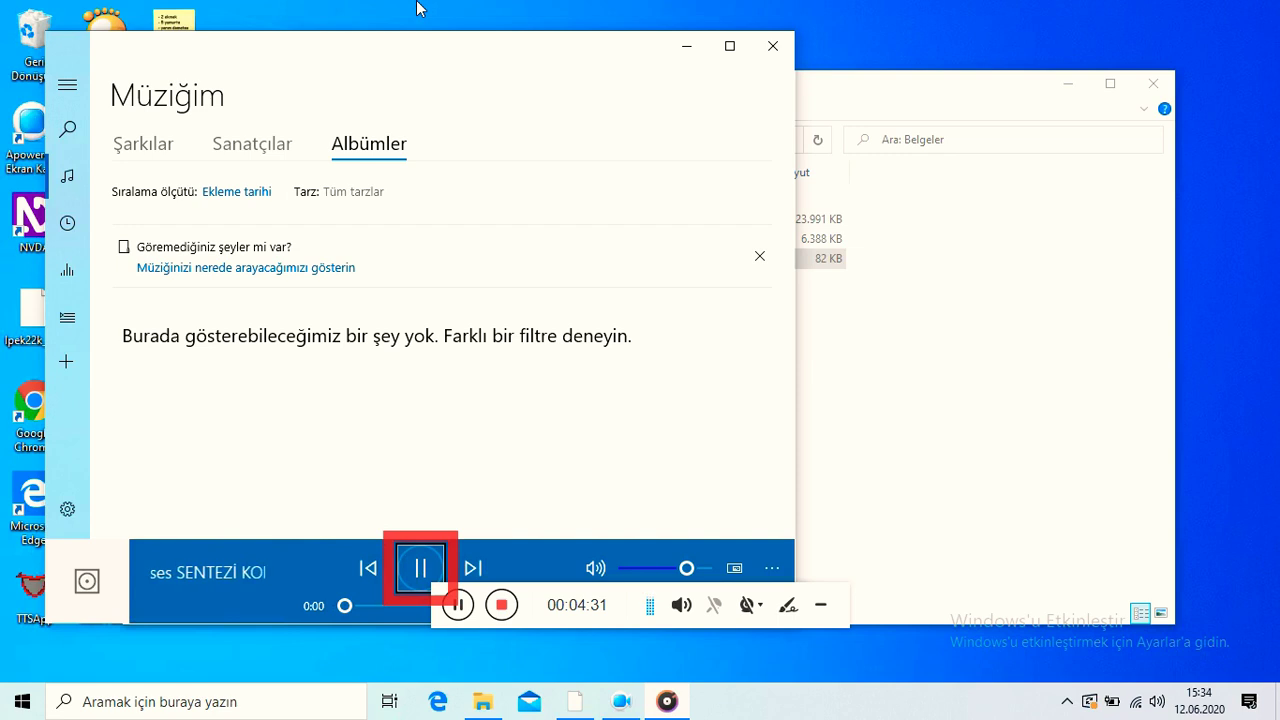
key(space)
key(space)
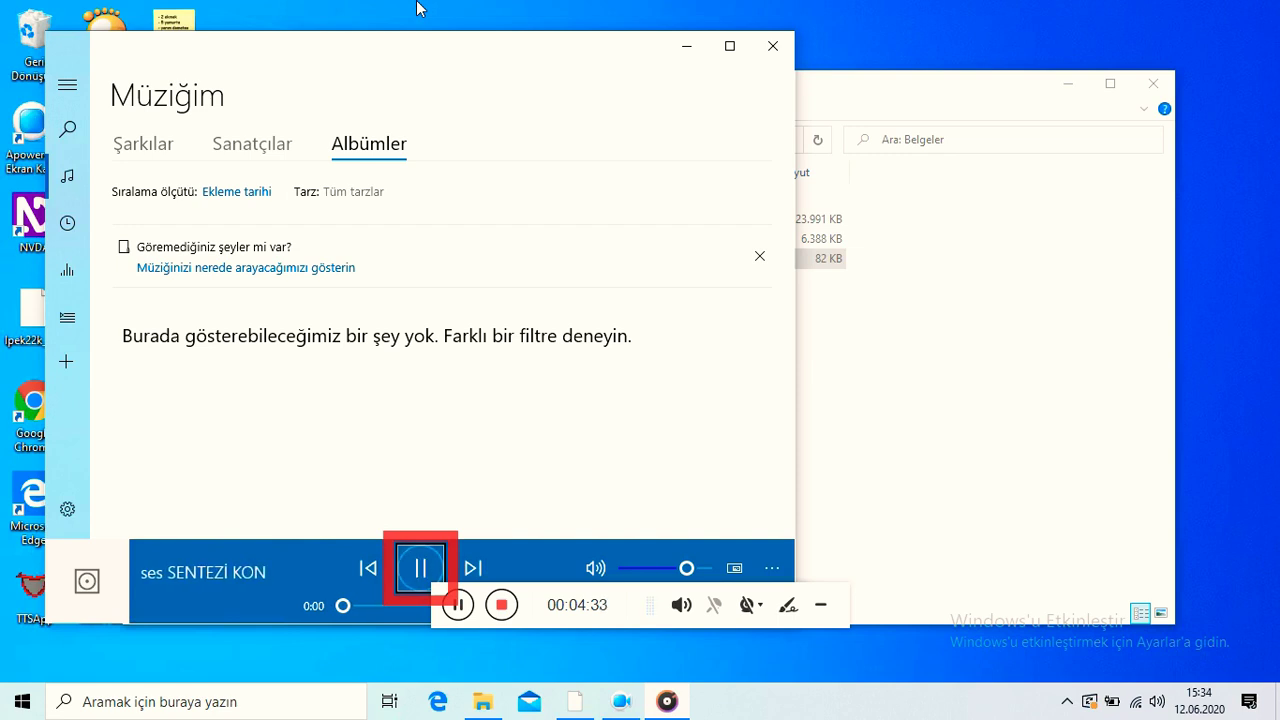
key(space)
key(space)
key(space)
key(space)
key(alt+F4)
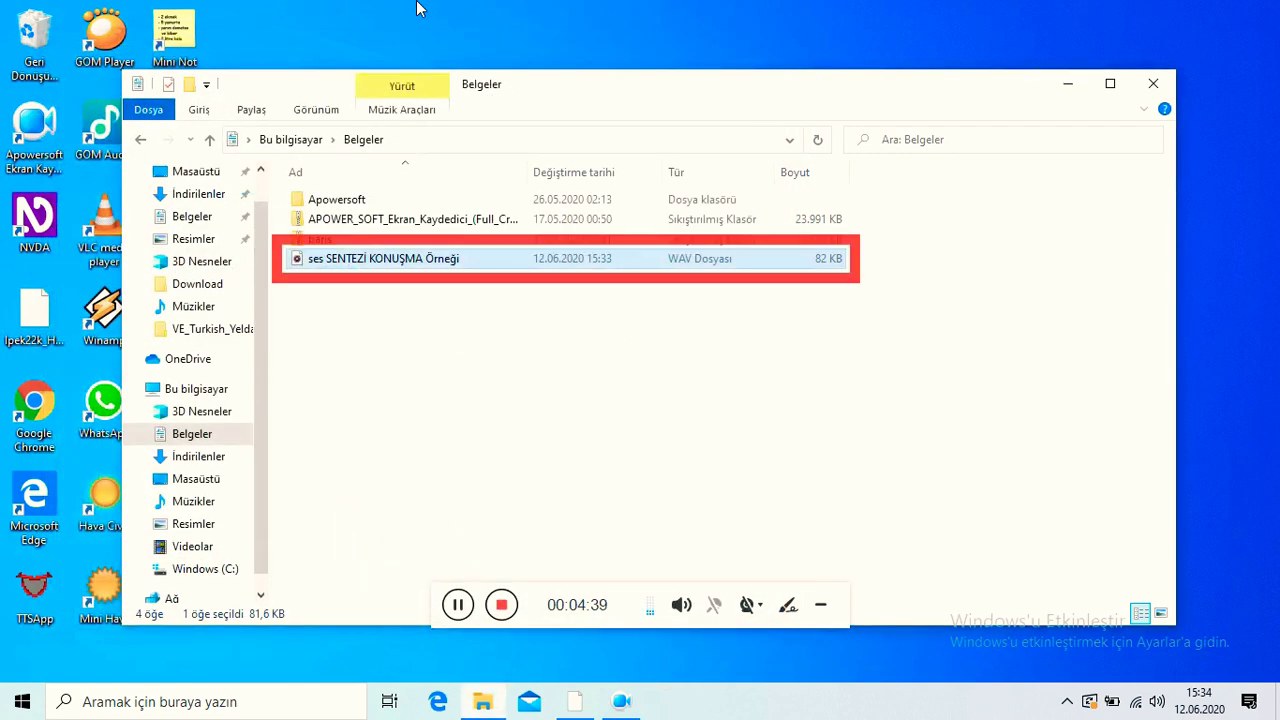
- Delete the WAV file "ses SENTEZİ KONUŞMA Örneği" from the Belgeler folder and close the File Explorer window
key(Delete)
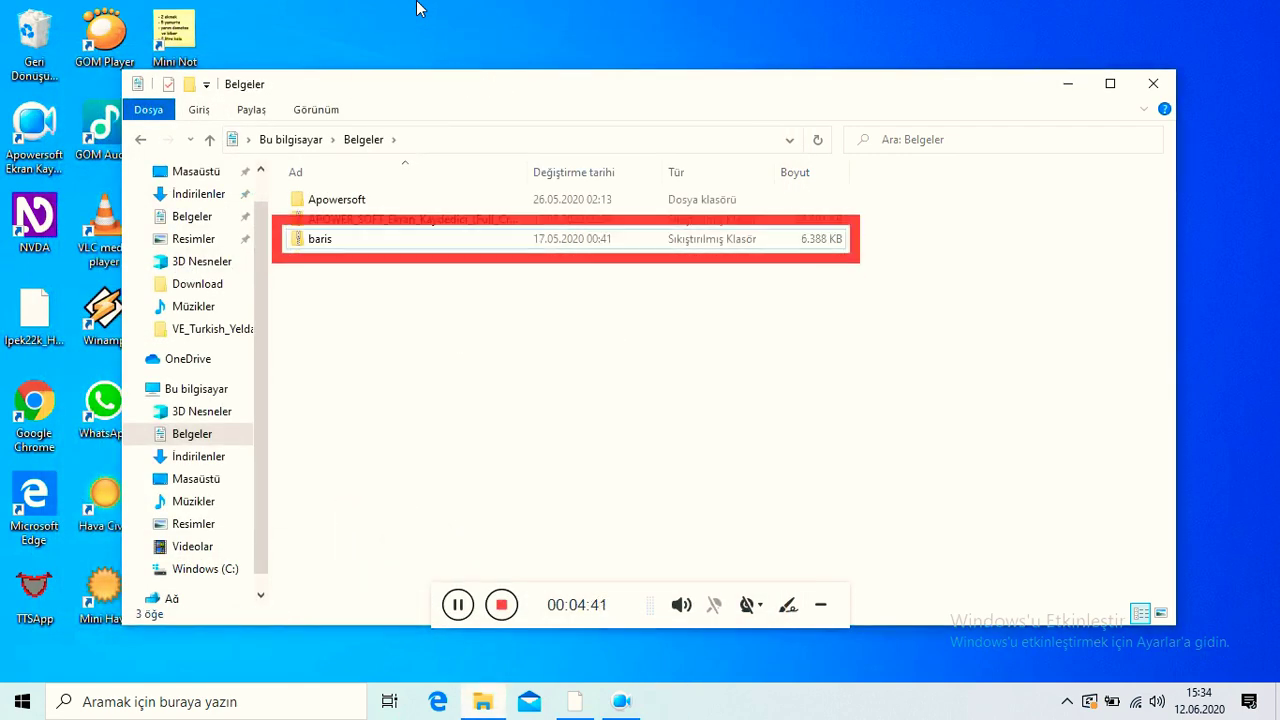
key(alt+F4)
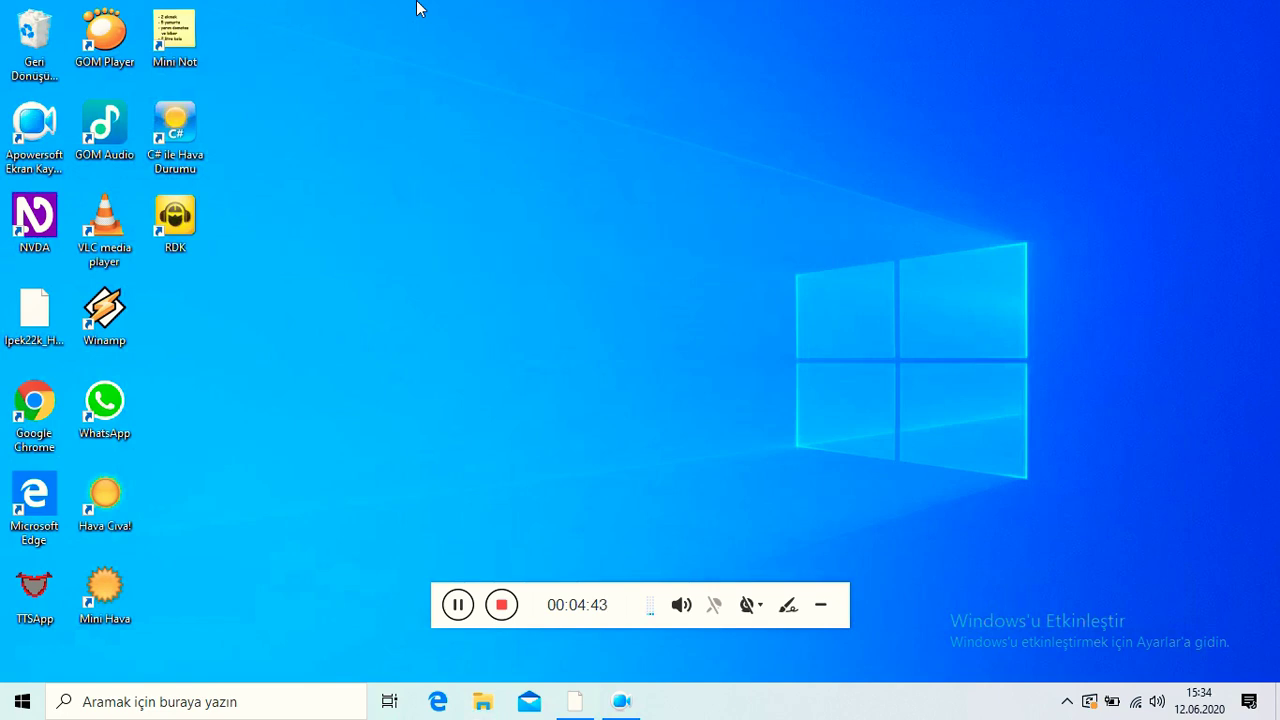